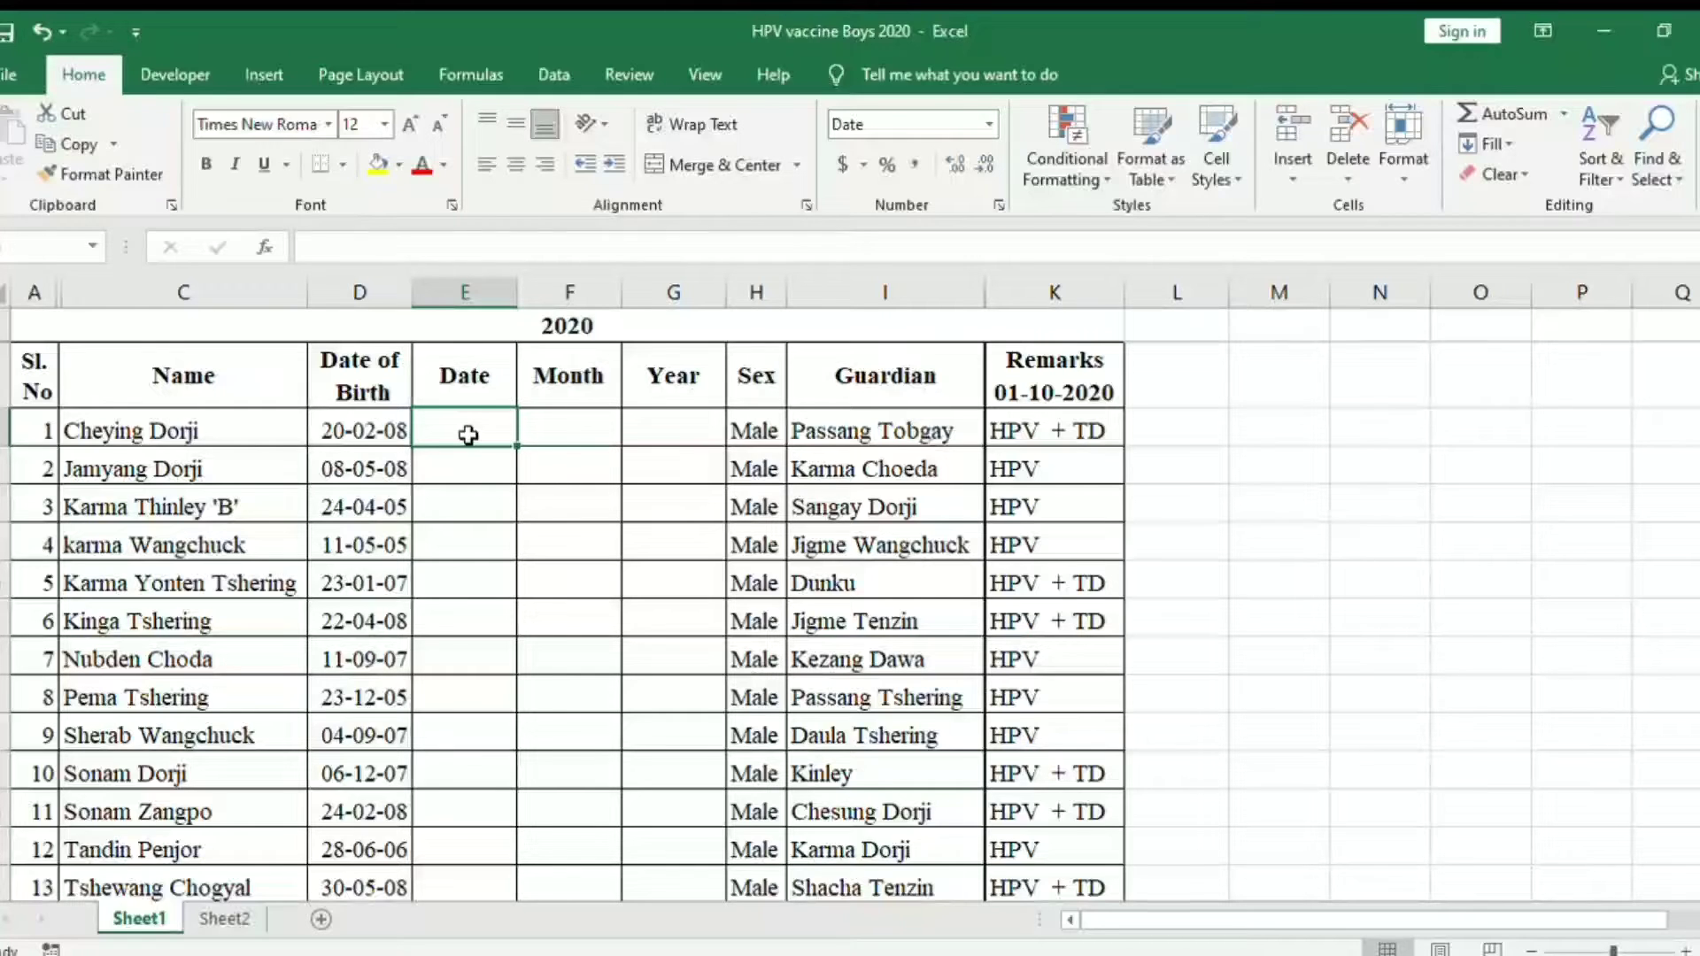
type("=")
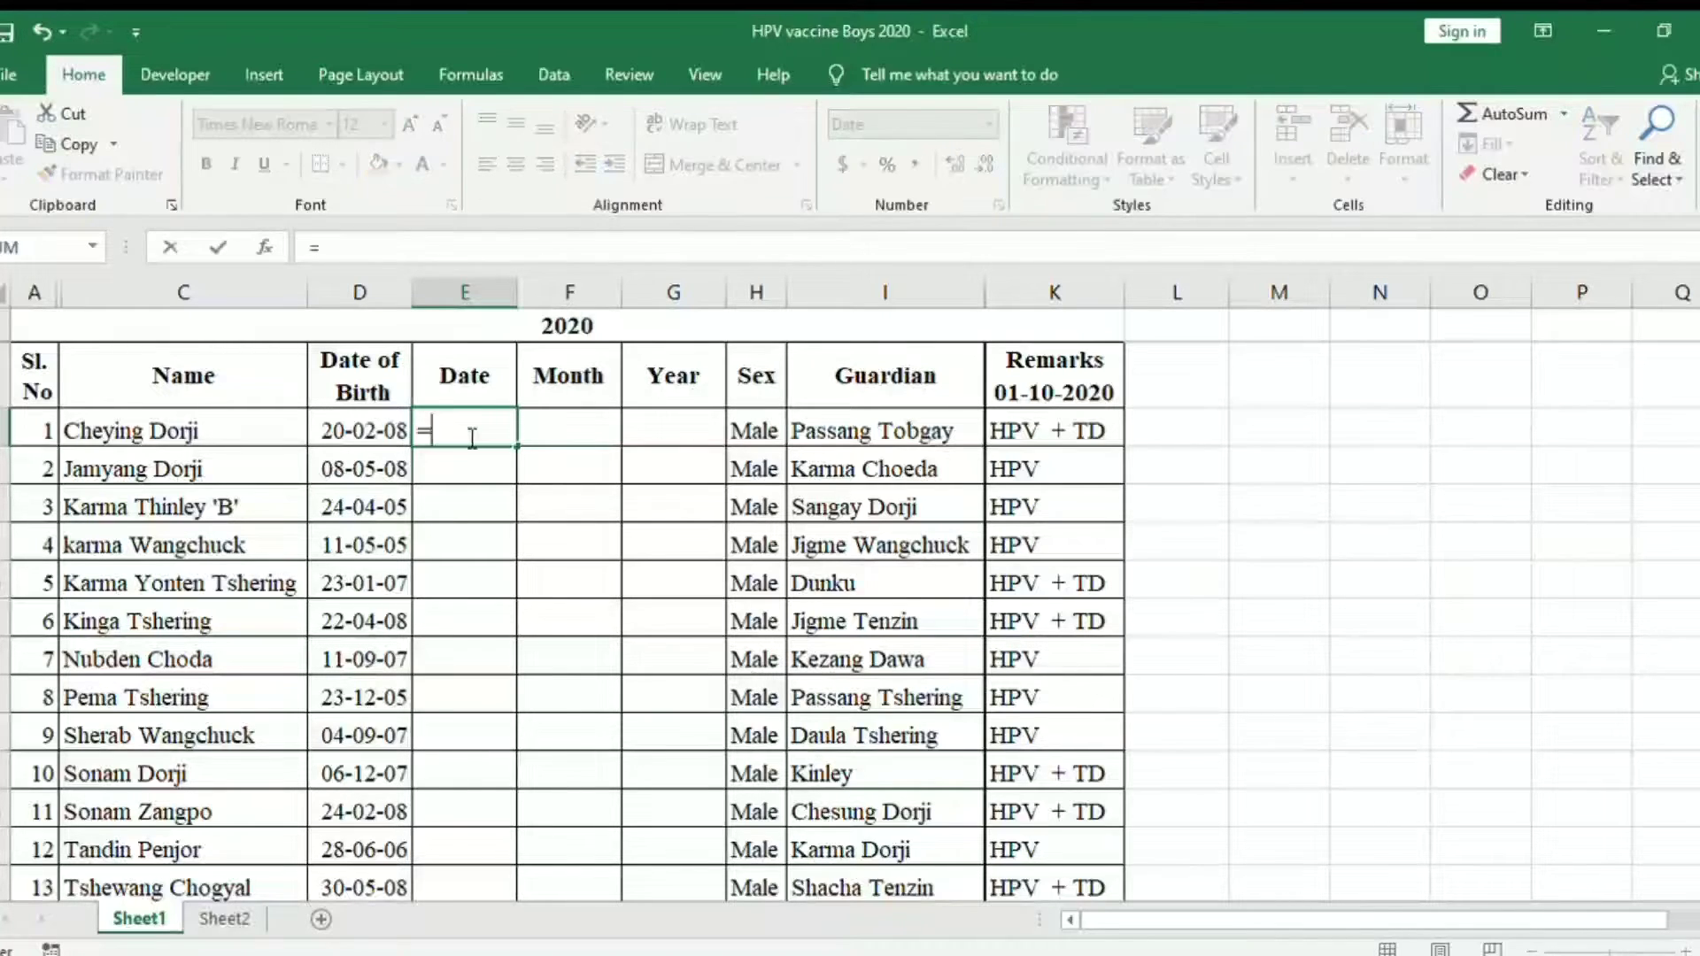
type("te")
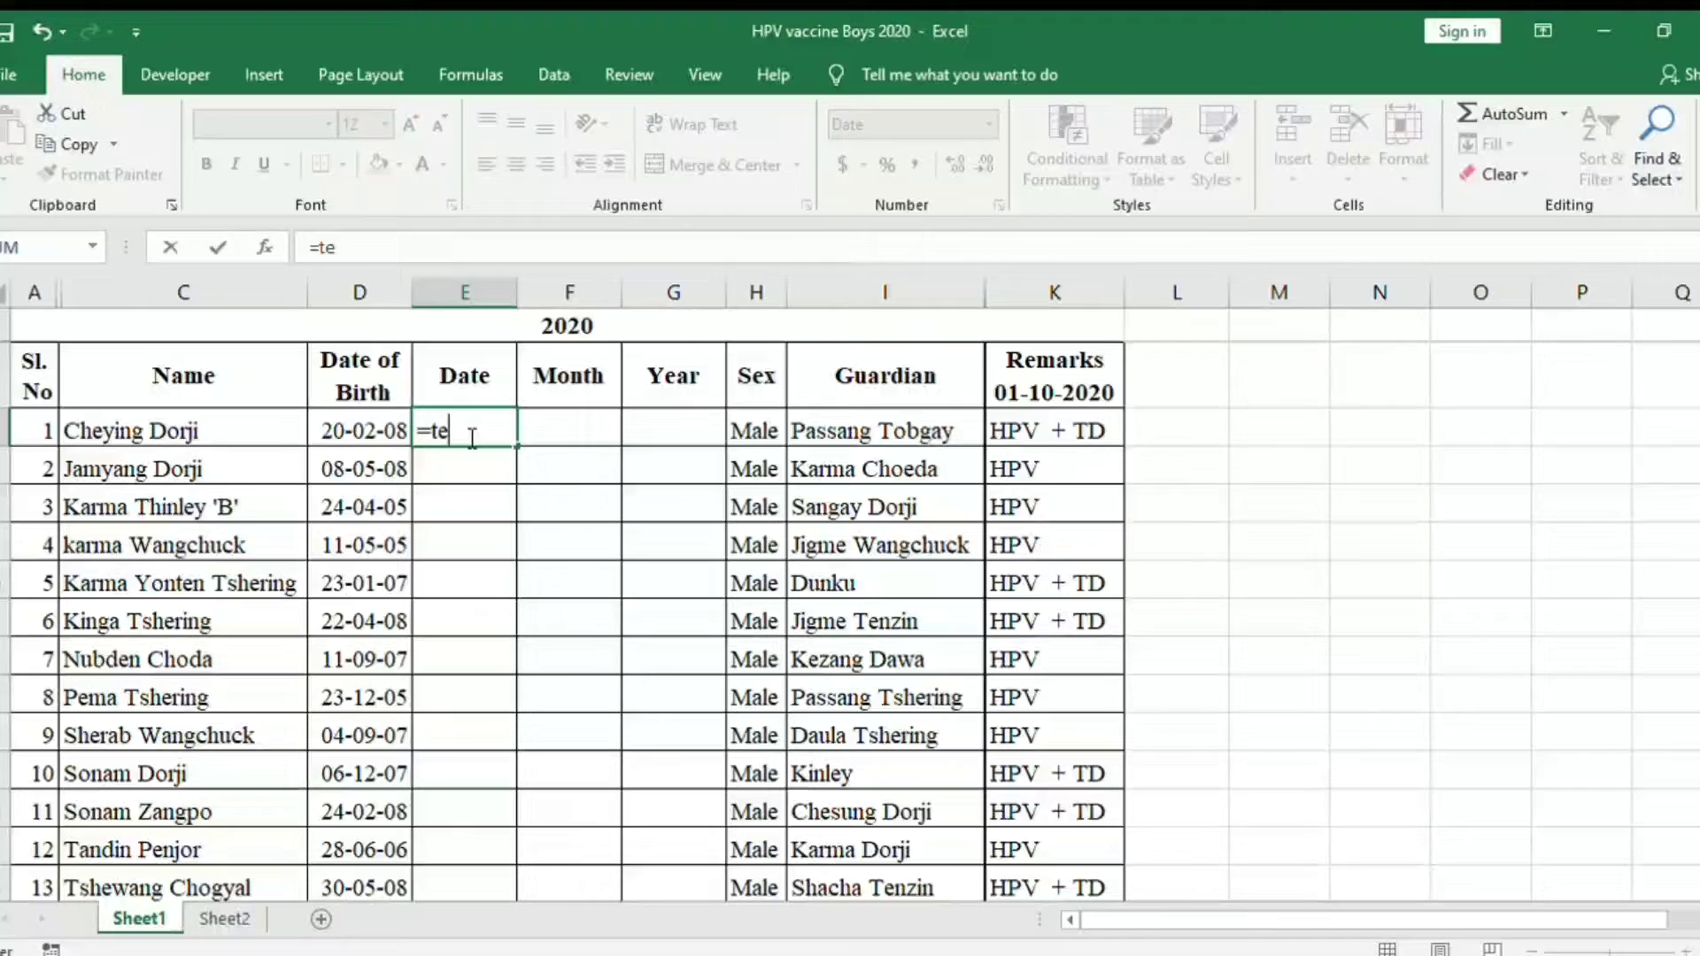
type("xt(")
Step: Enter =TEXT(D6,"D") in E6 and fill it down through all 13 student rows
left_click(377, 434)
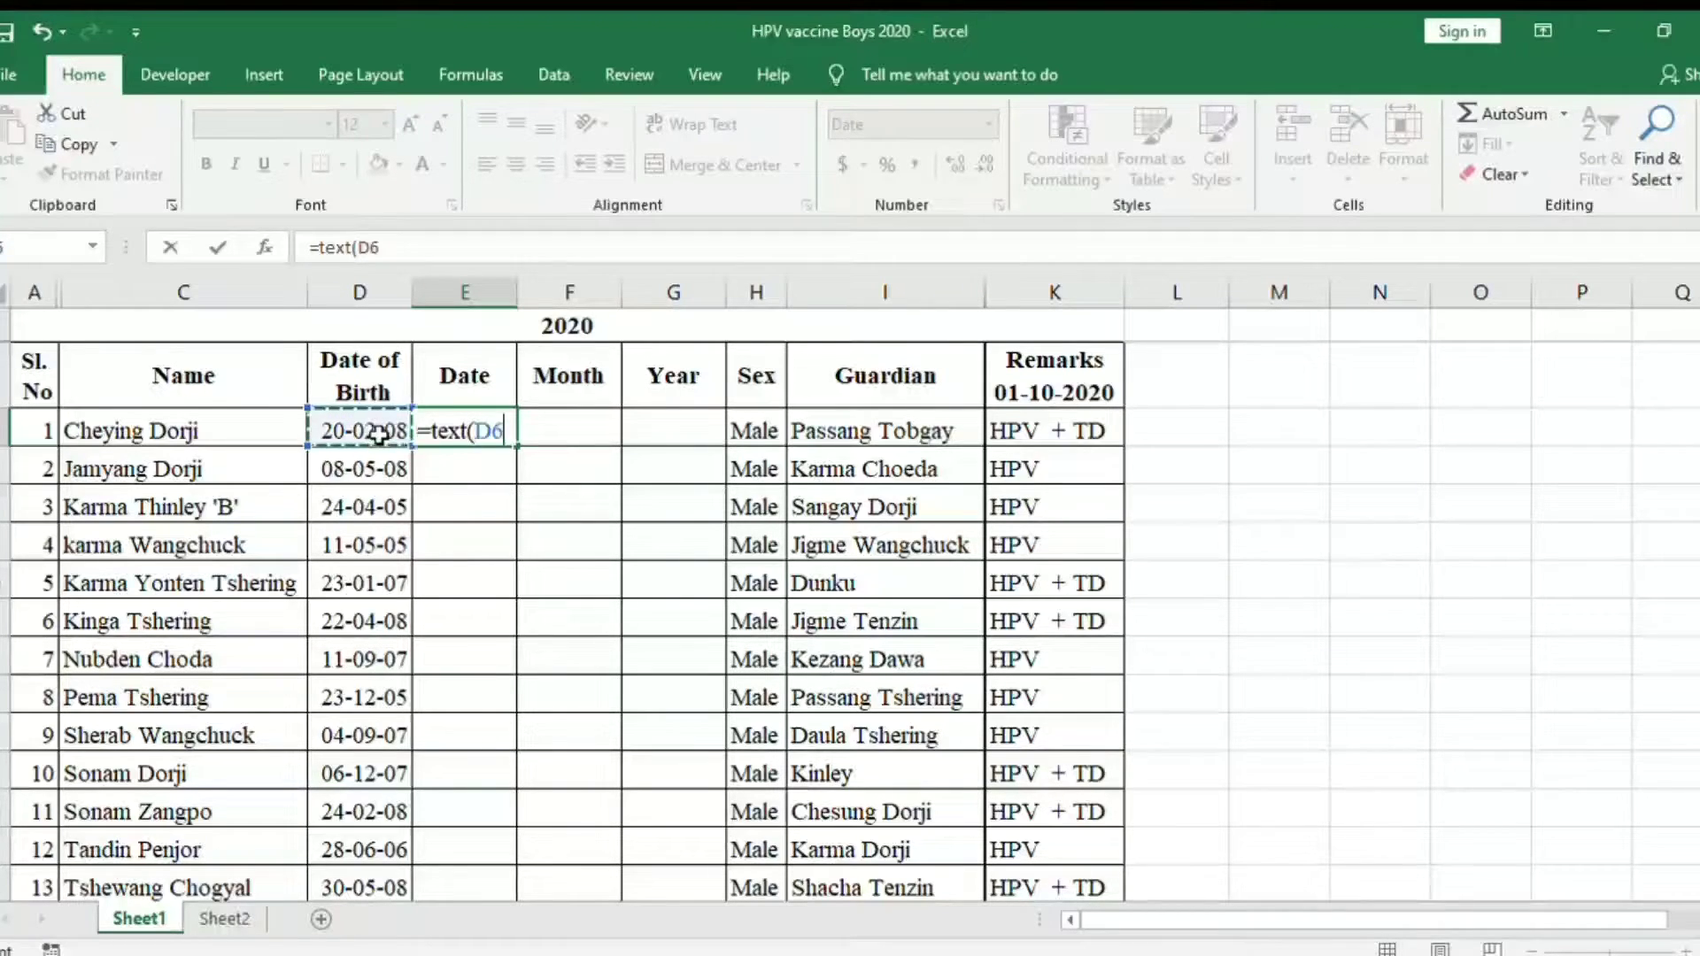
type(",")
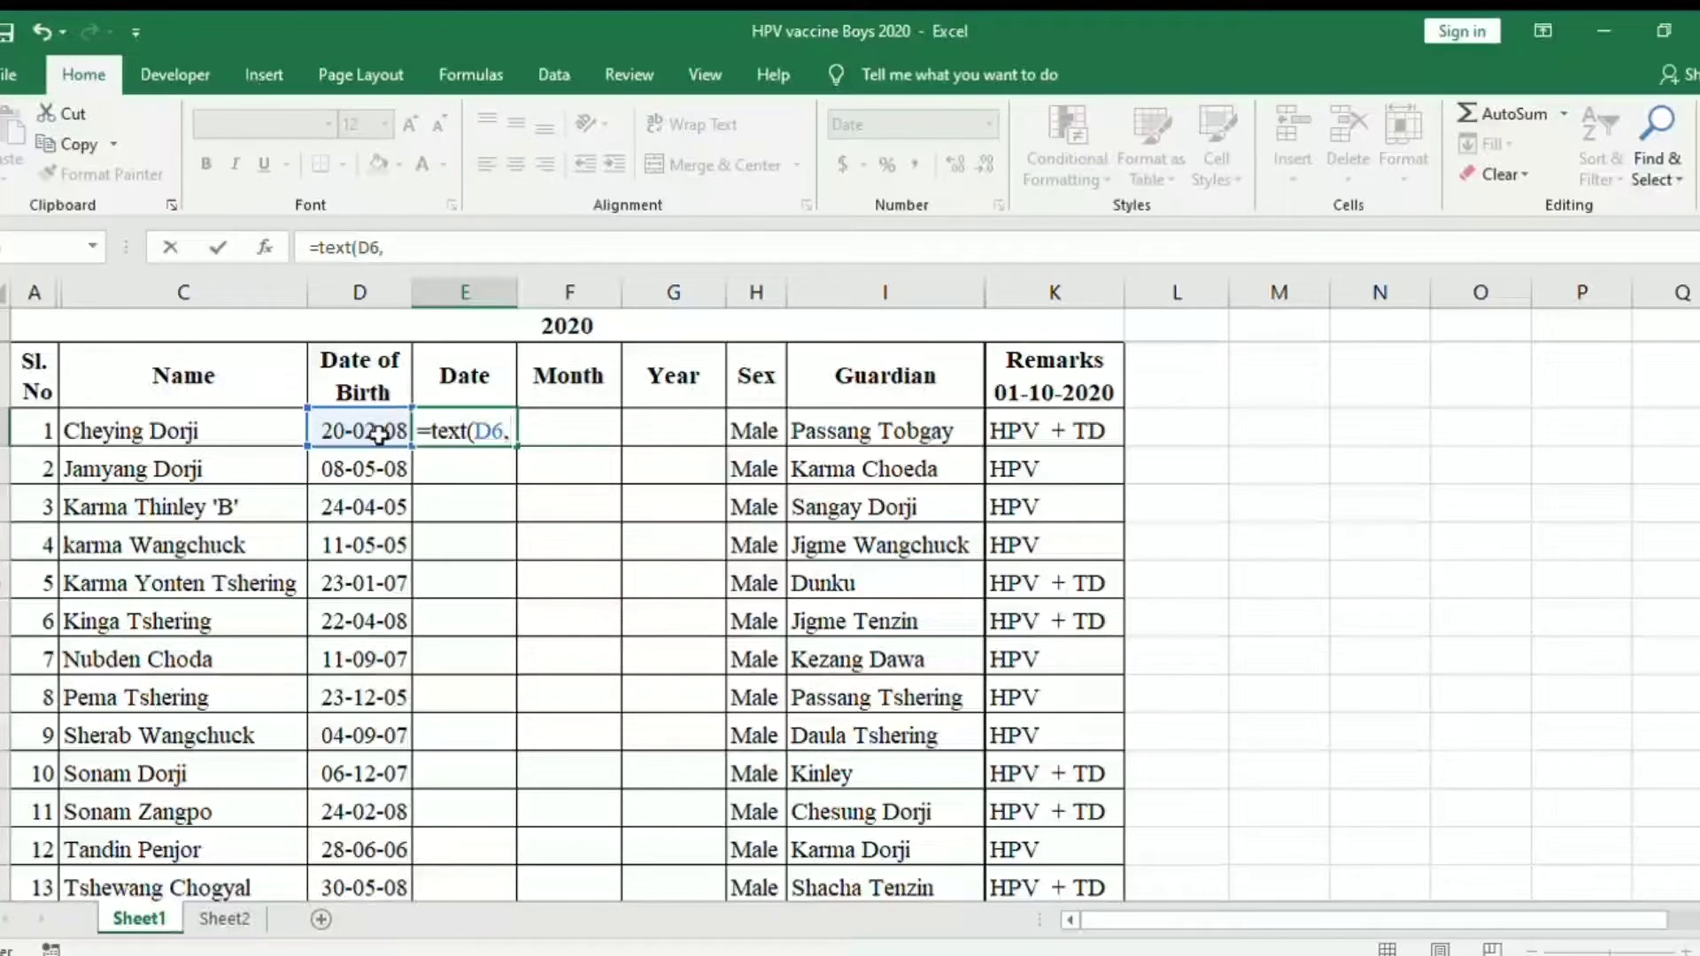
type("\"")
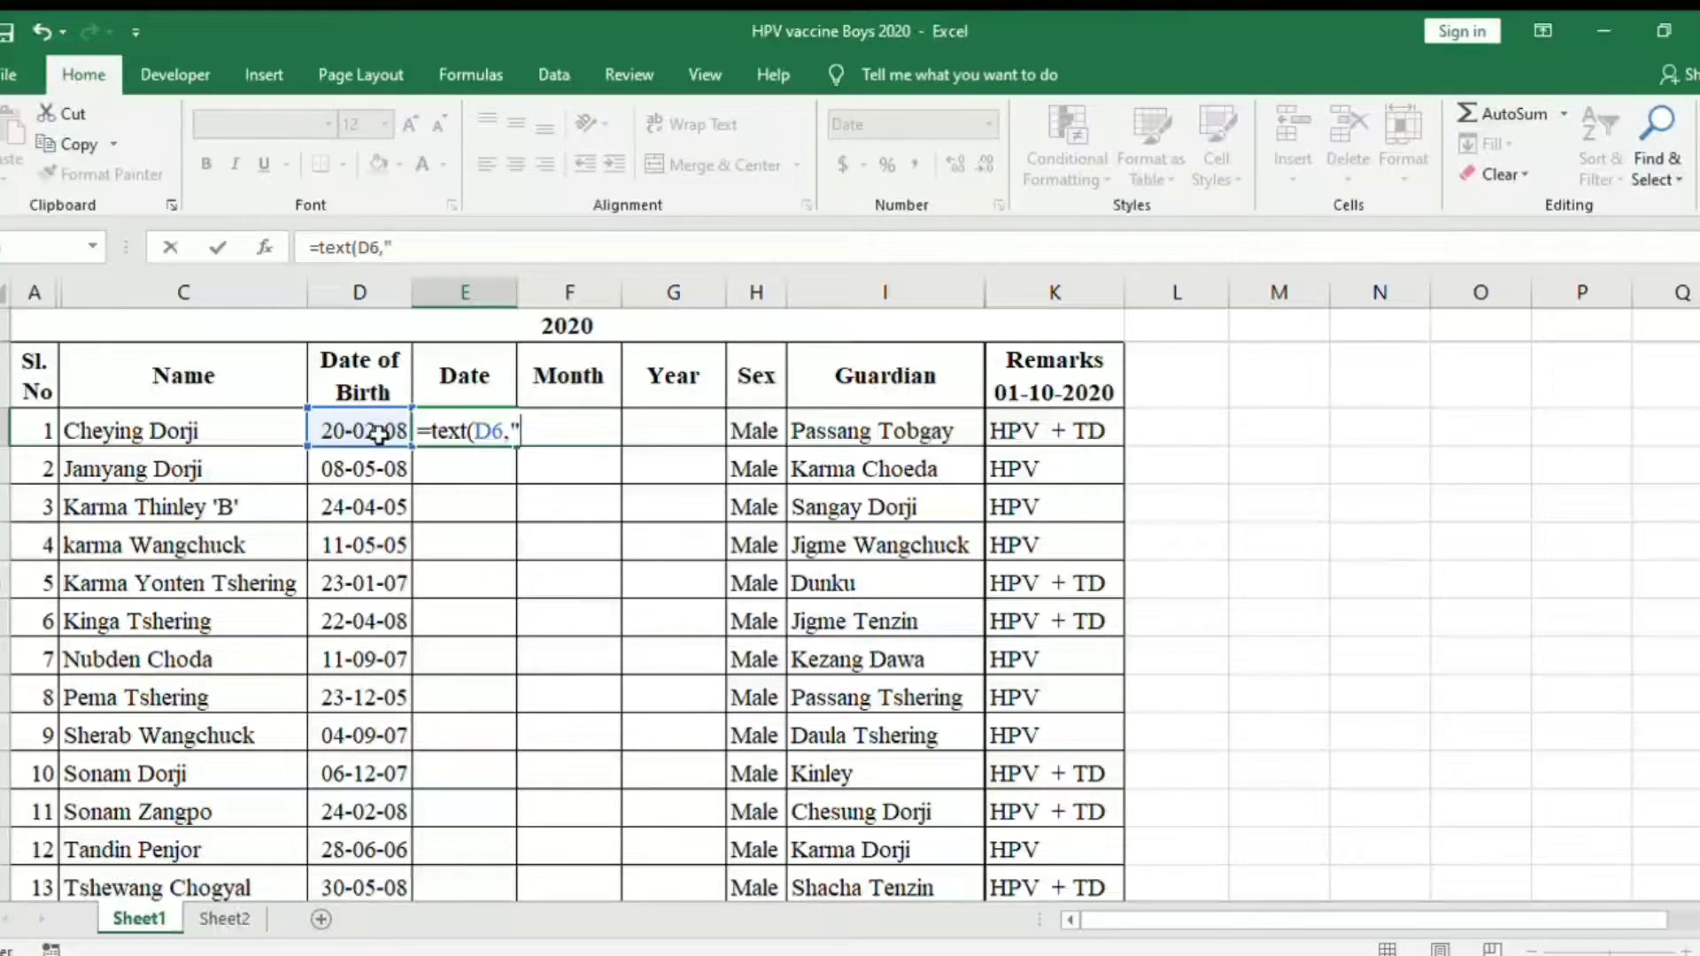
type("D\"")
type(")")
key("Return")
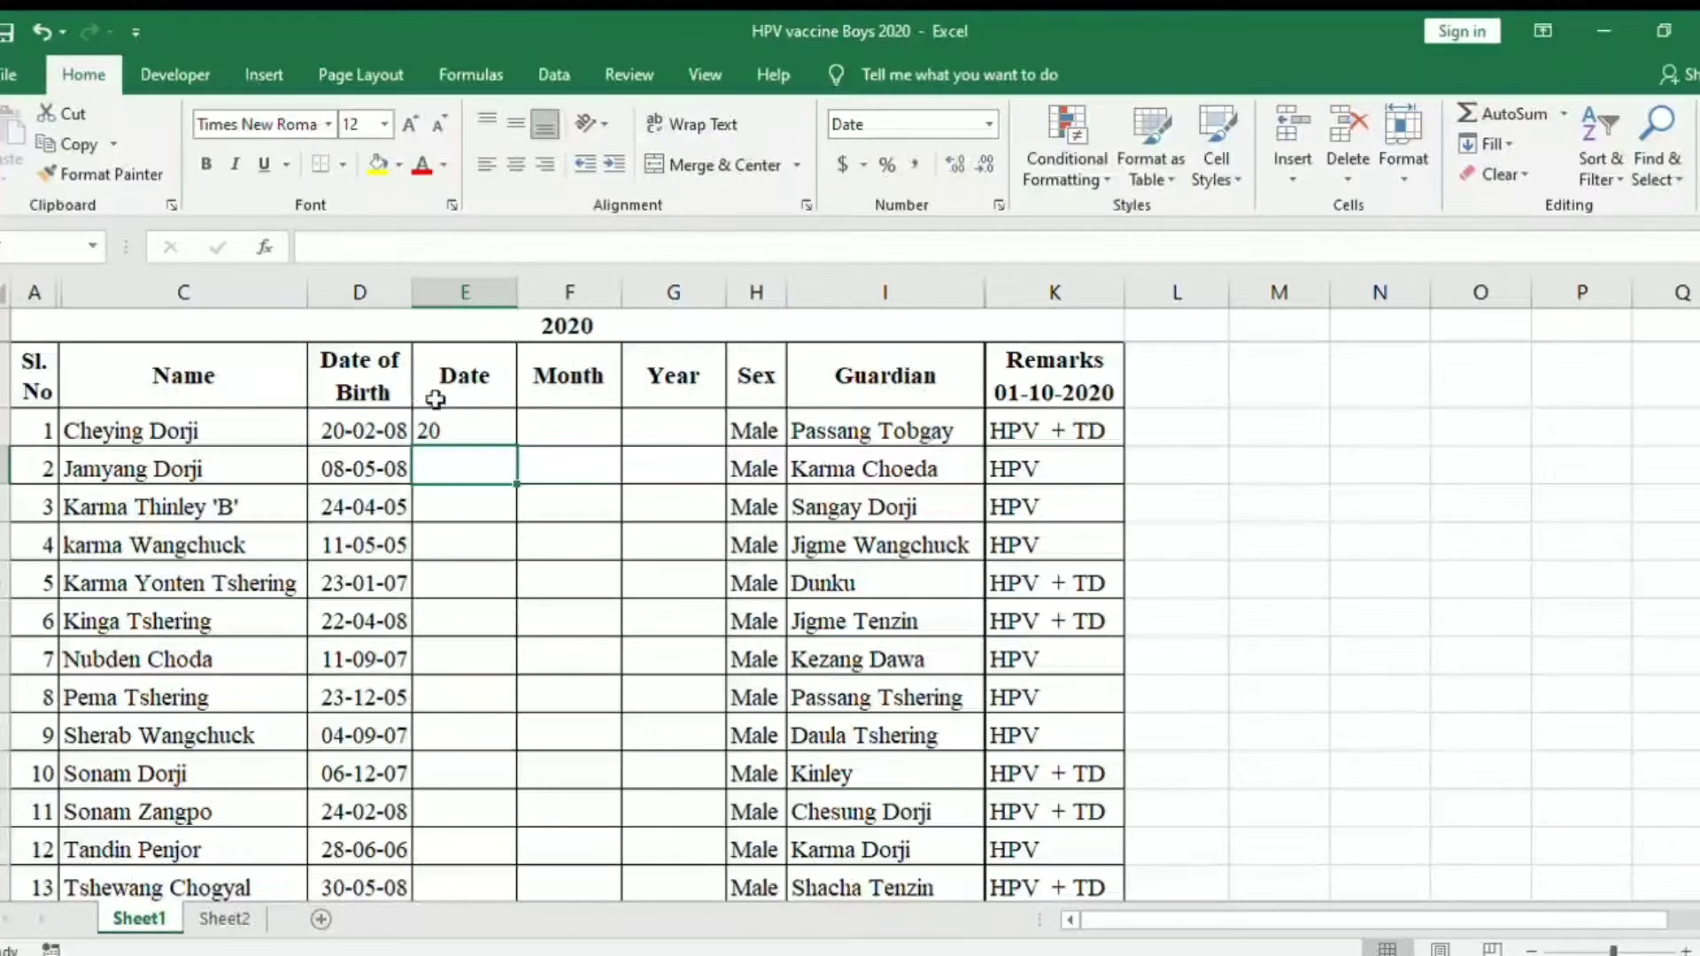
left_click(458, 431)
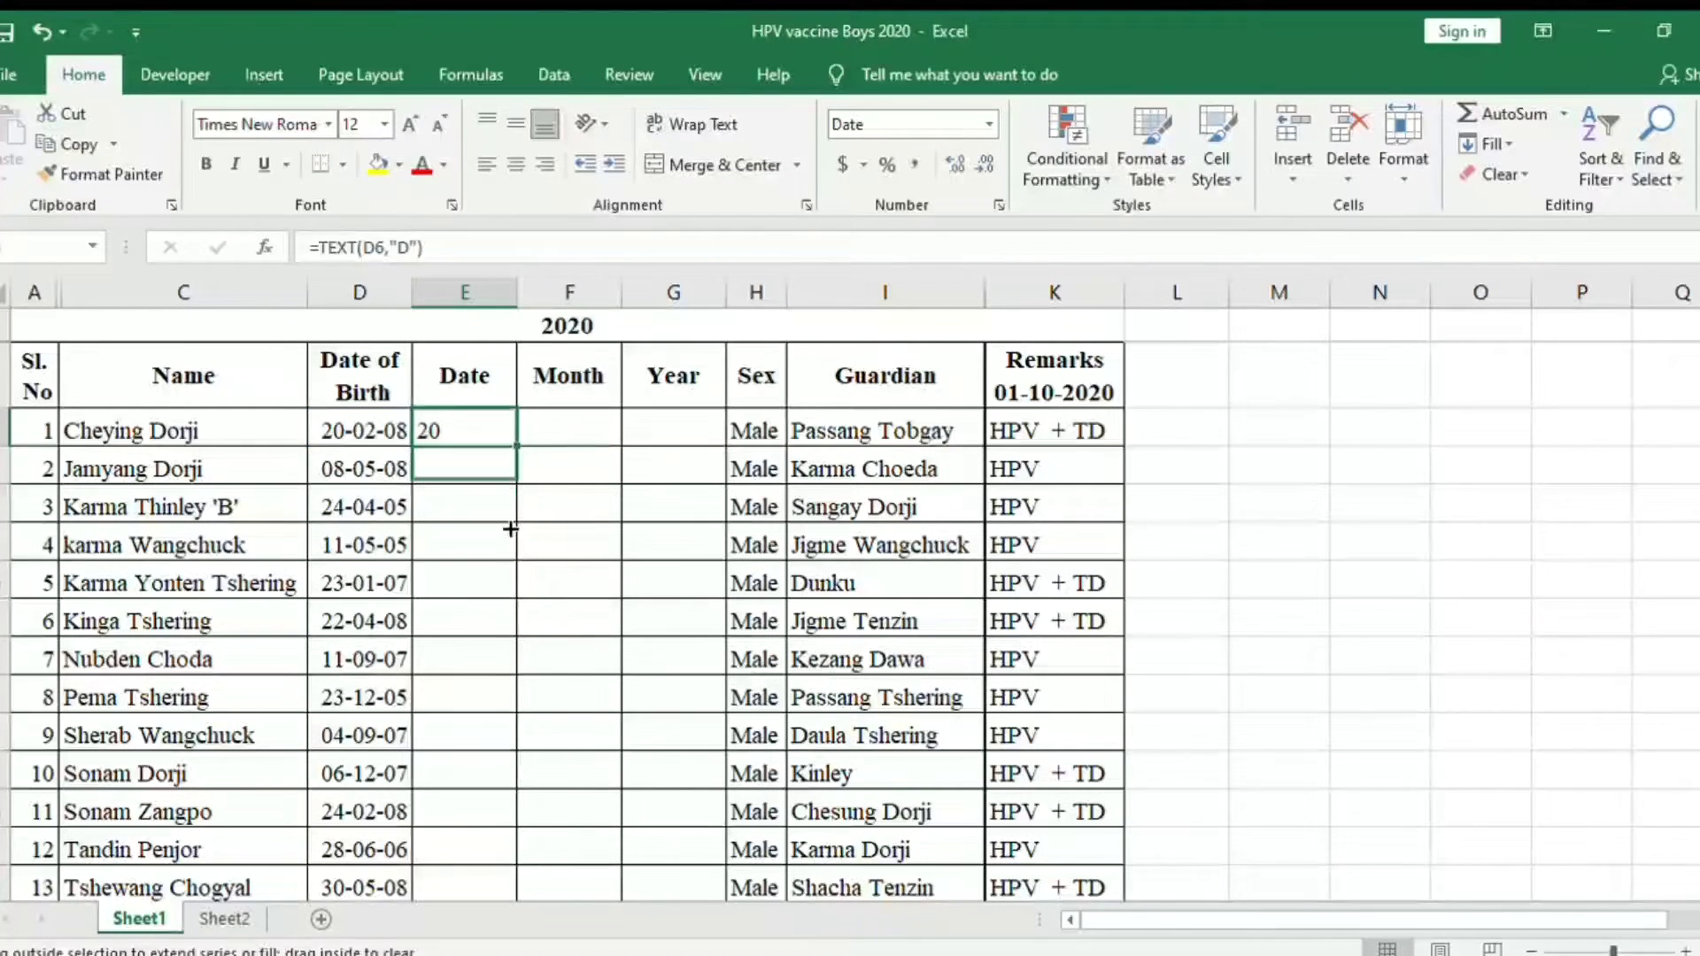
left_click_drag(514, 448, 528, 899)
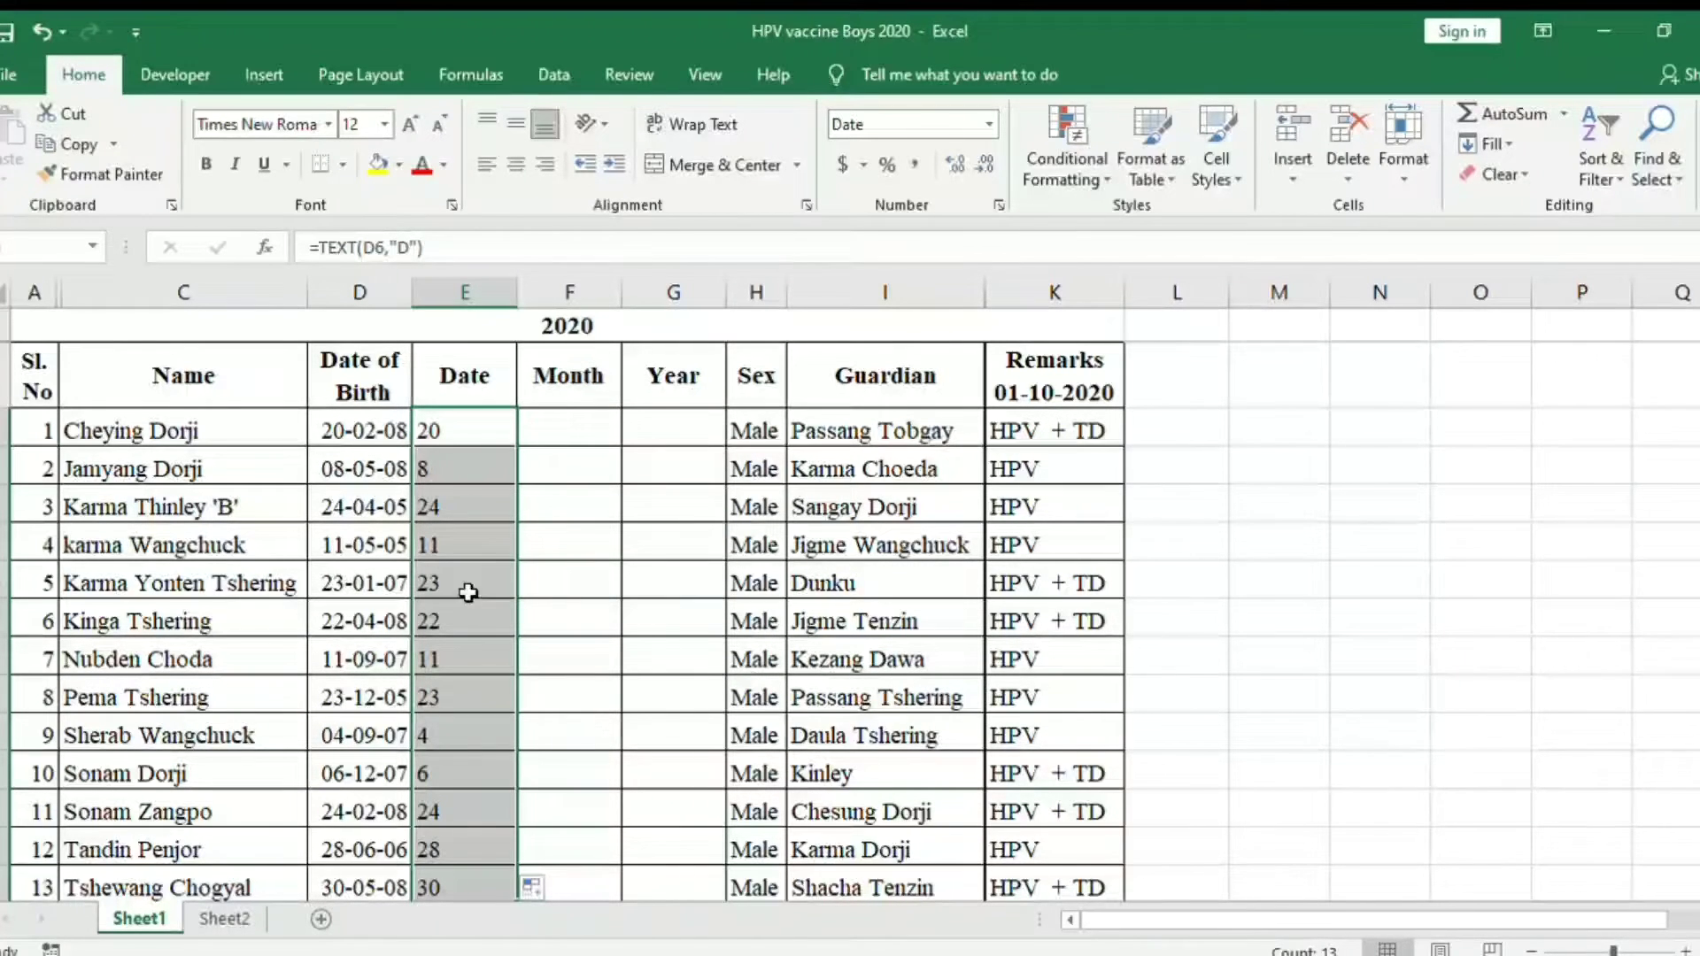
Step: Enter =TEXT(D6,"M") in F6 and fill it down through all 13 student rows
left_click(585, 443)
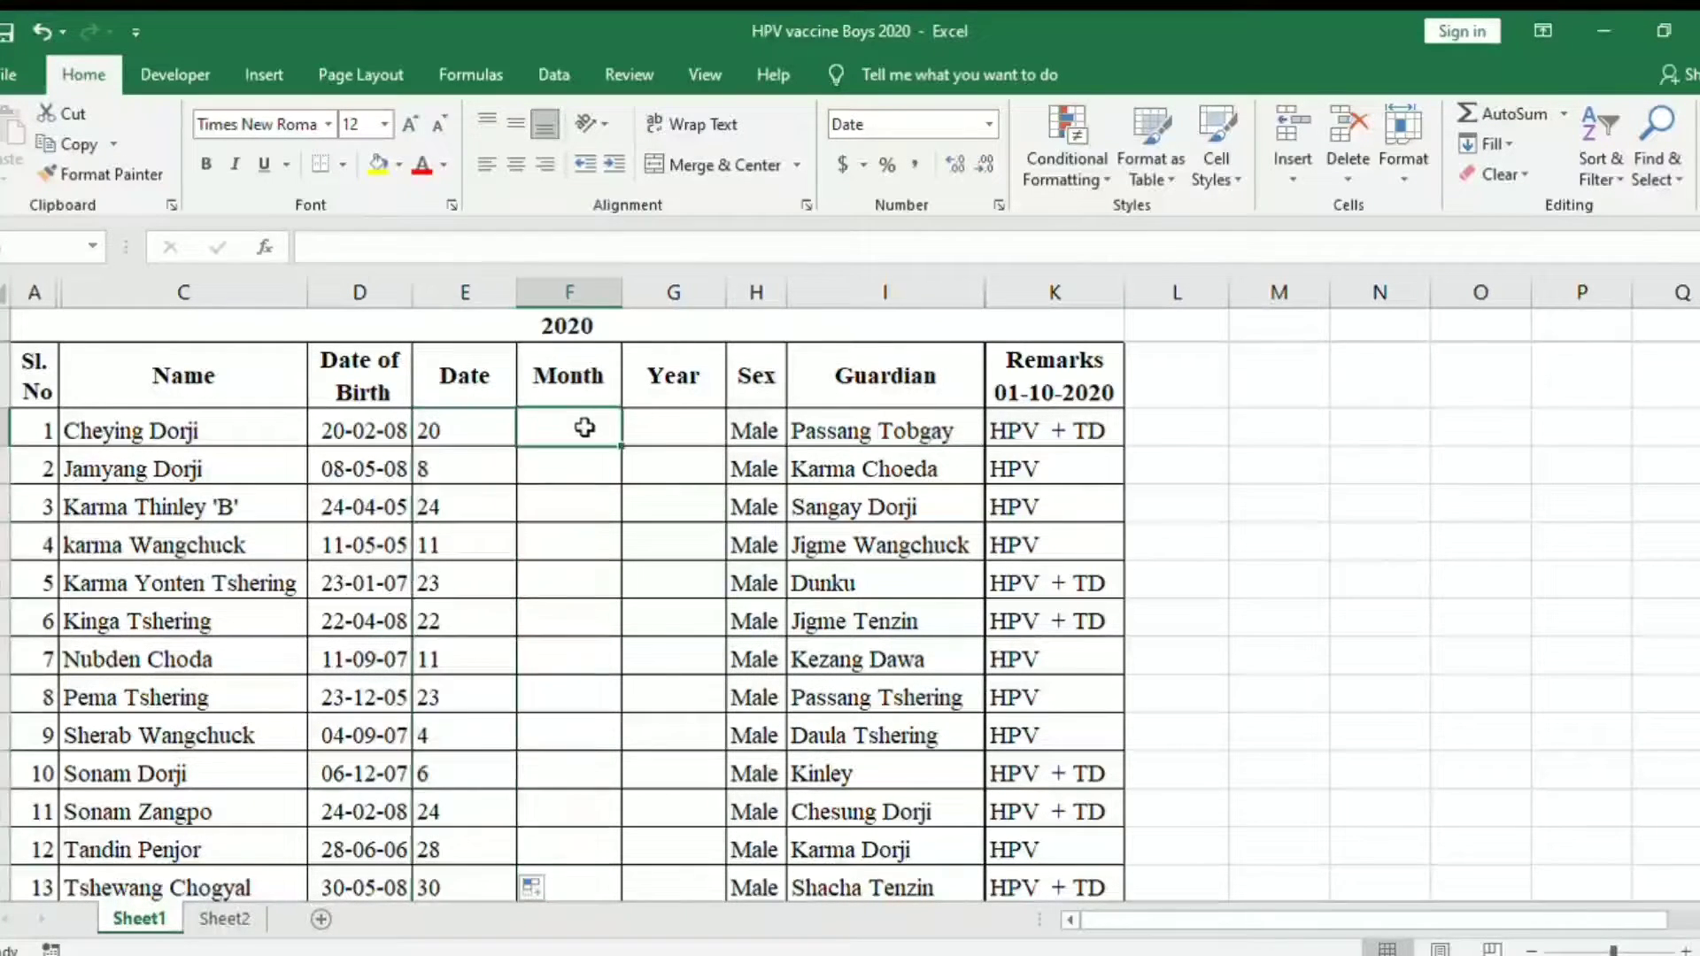
type("=")
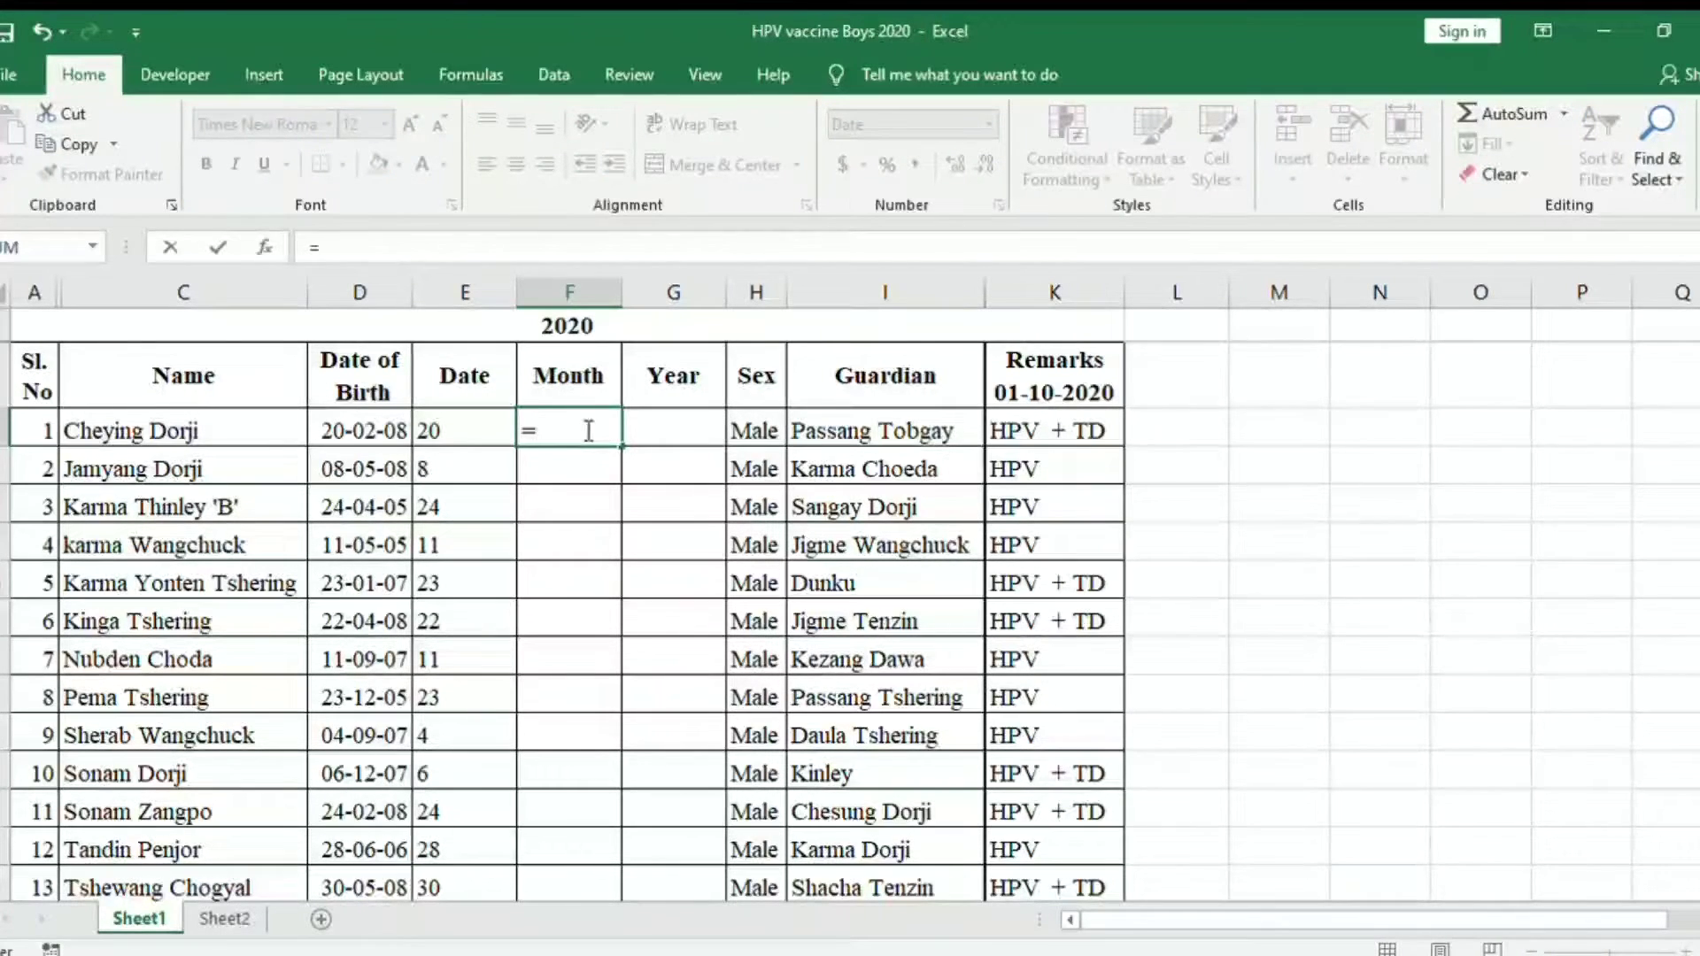
type("text")
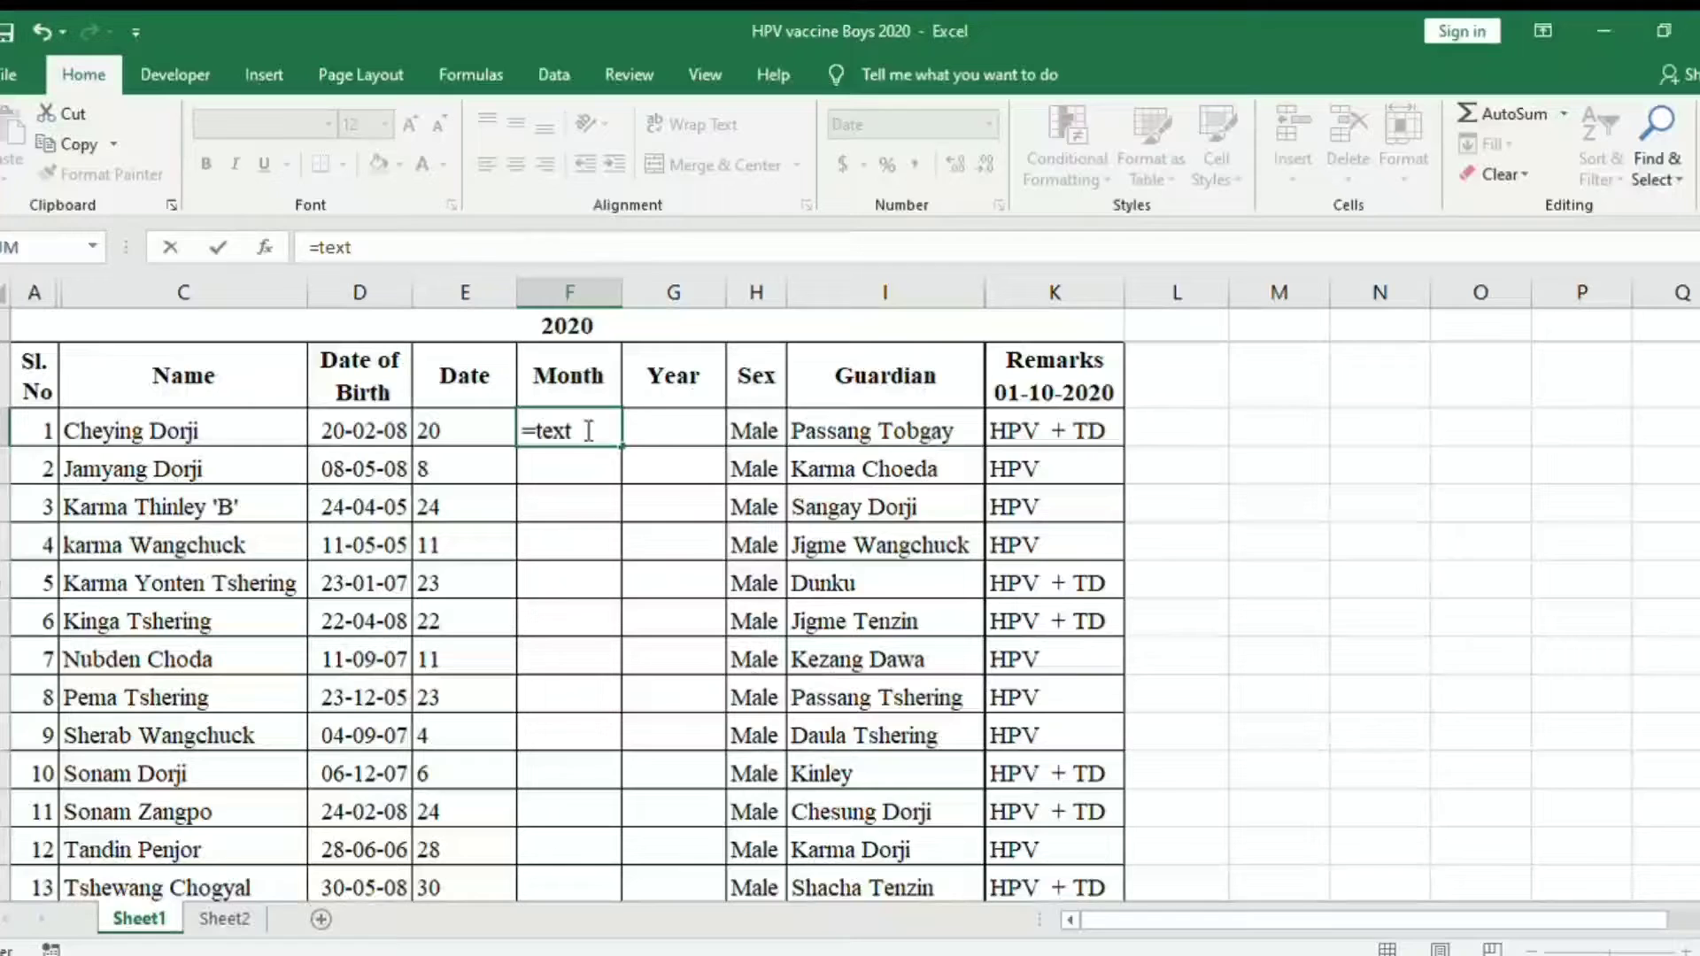
type("(")
left_click(376, 431)
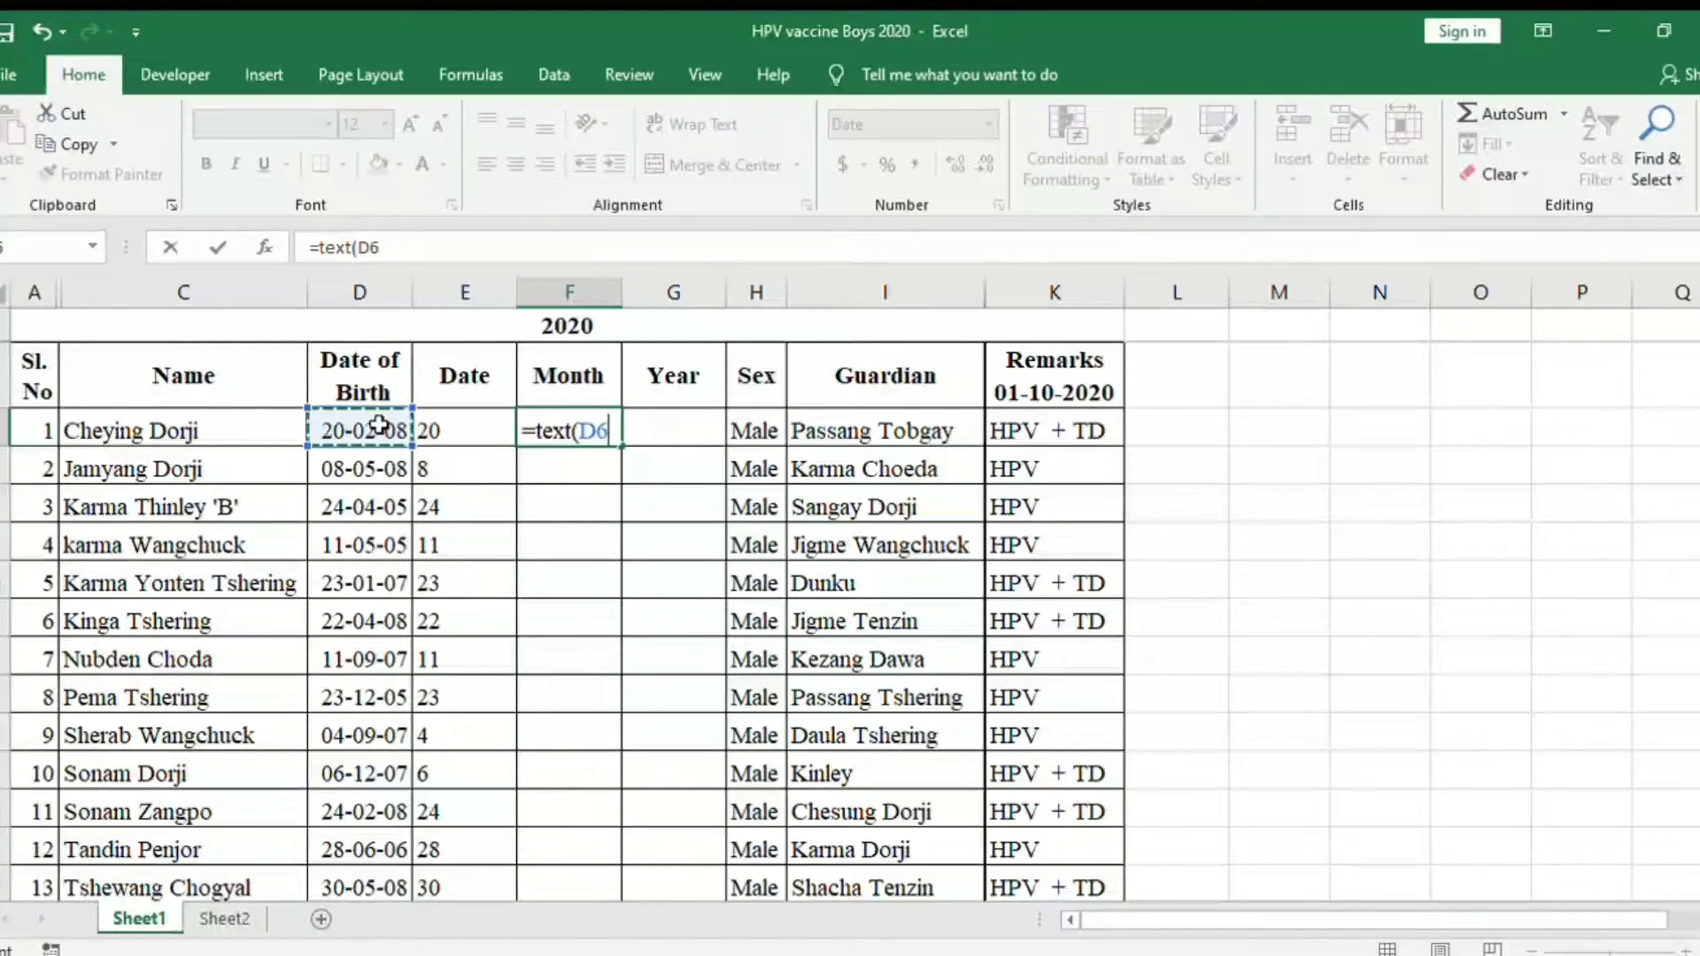
type(",\"")
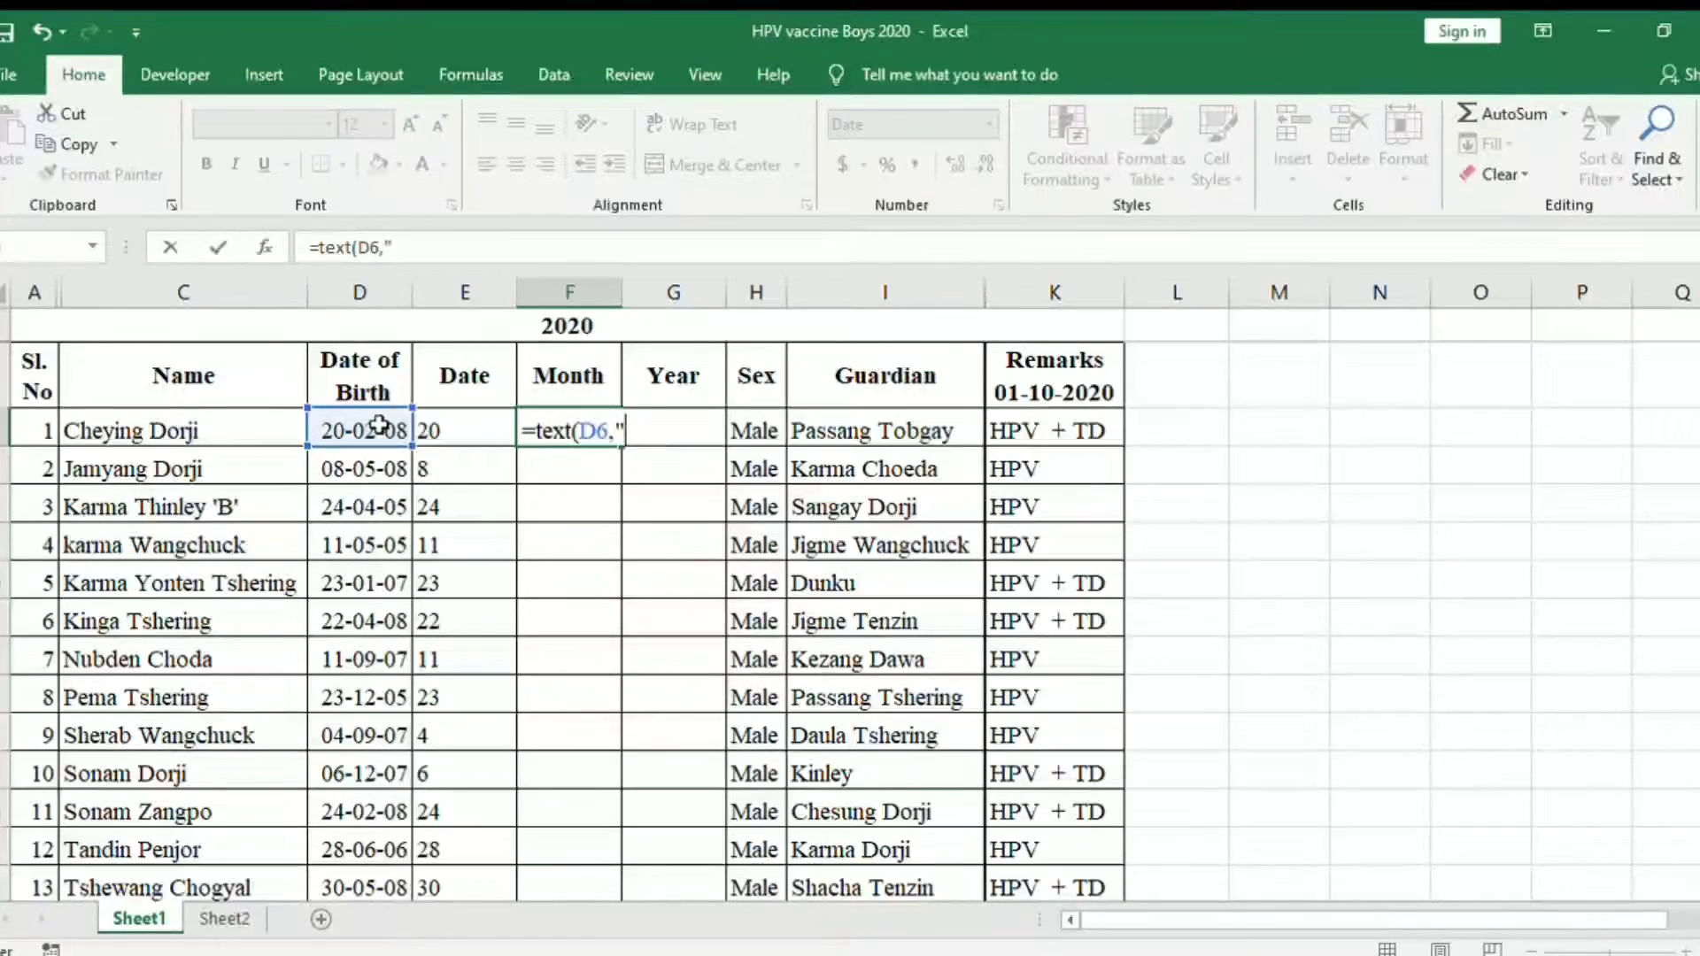
type("M")
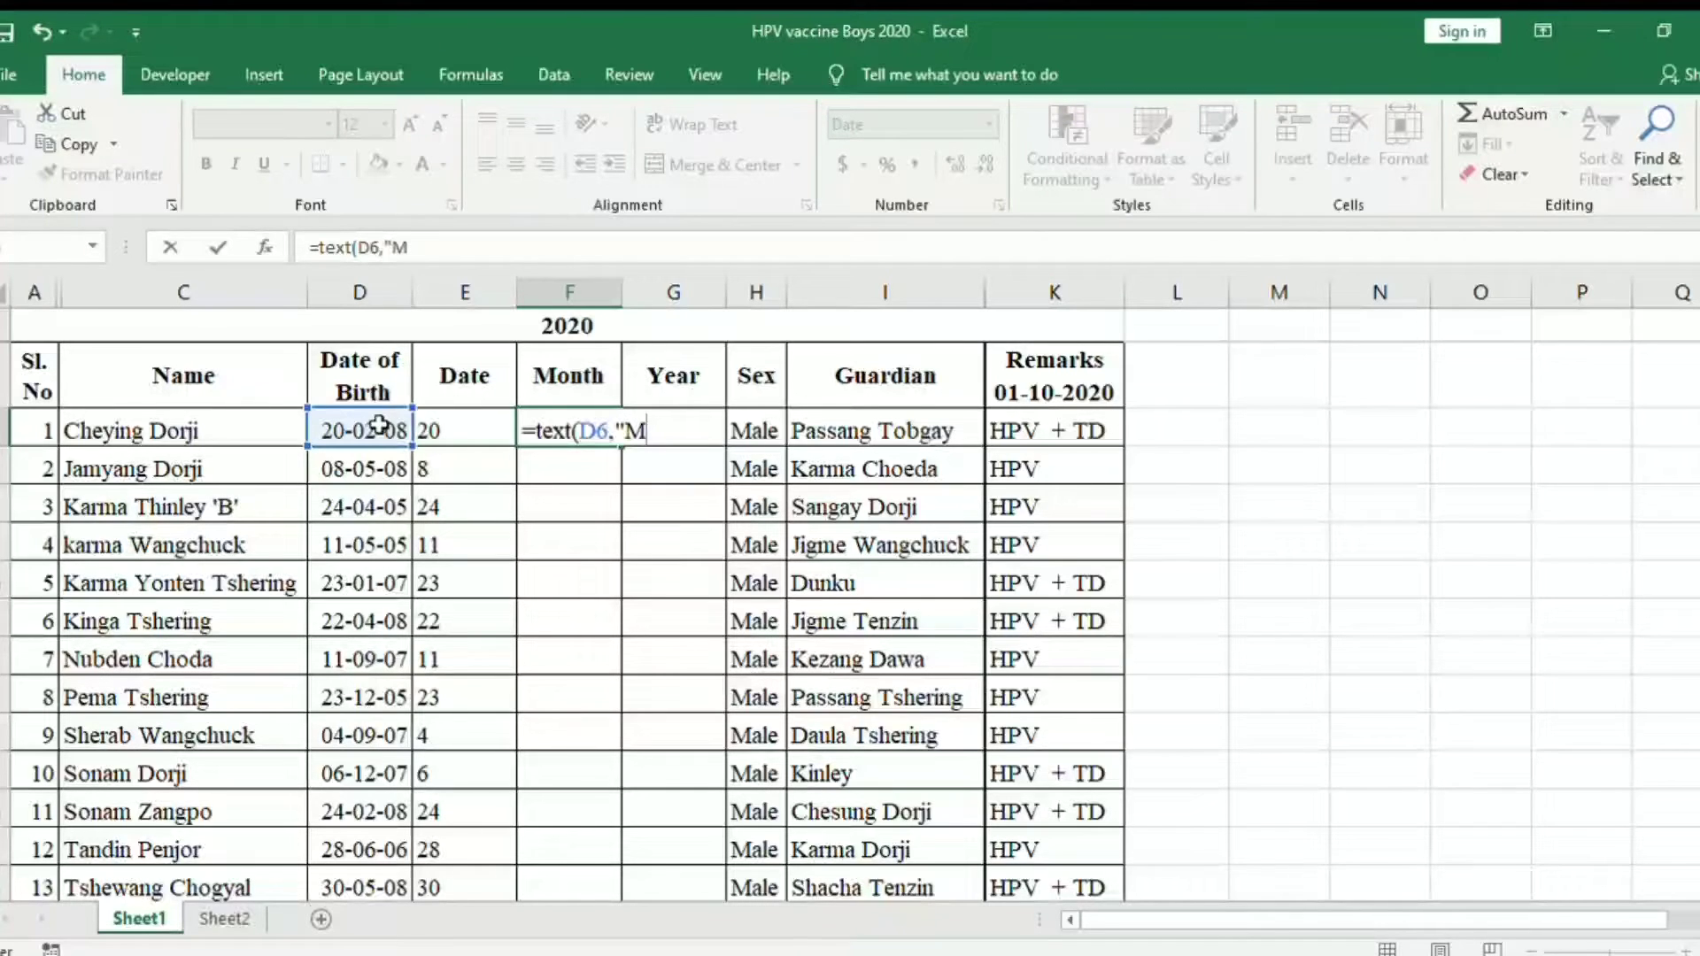
type(")")
key("Return")
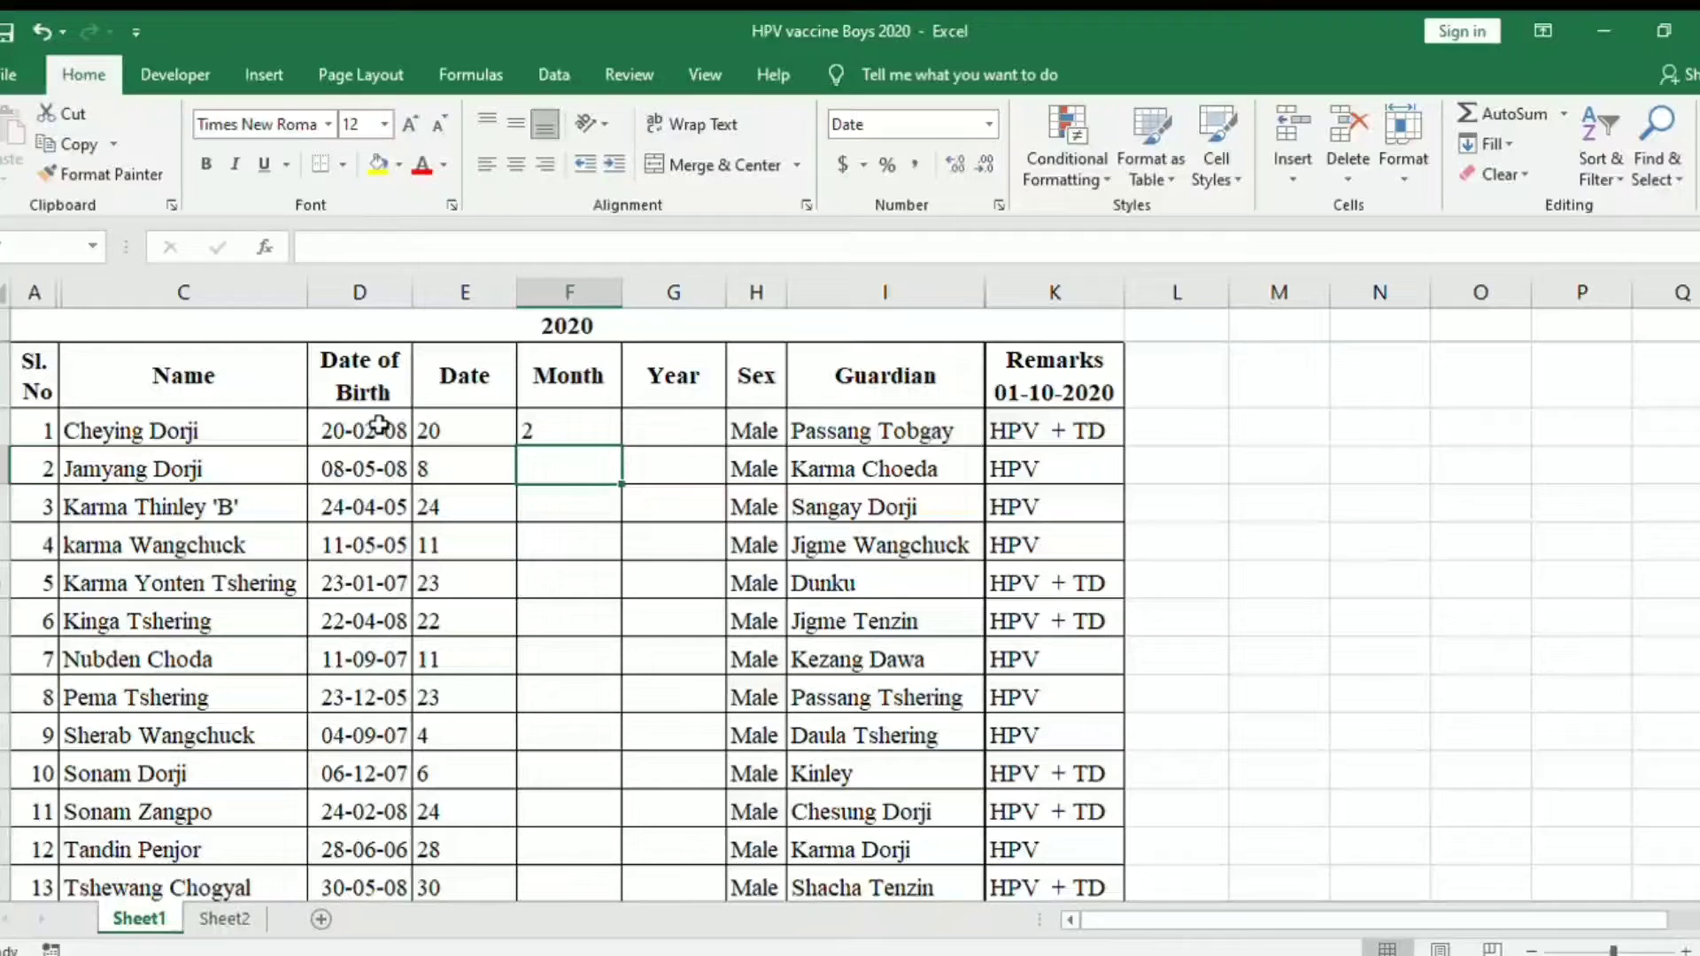
left_click(564, 434)
left_click_drag(620, 449, 626, 887)
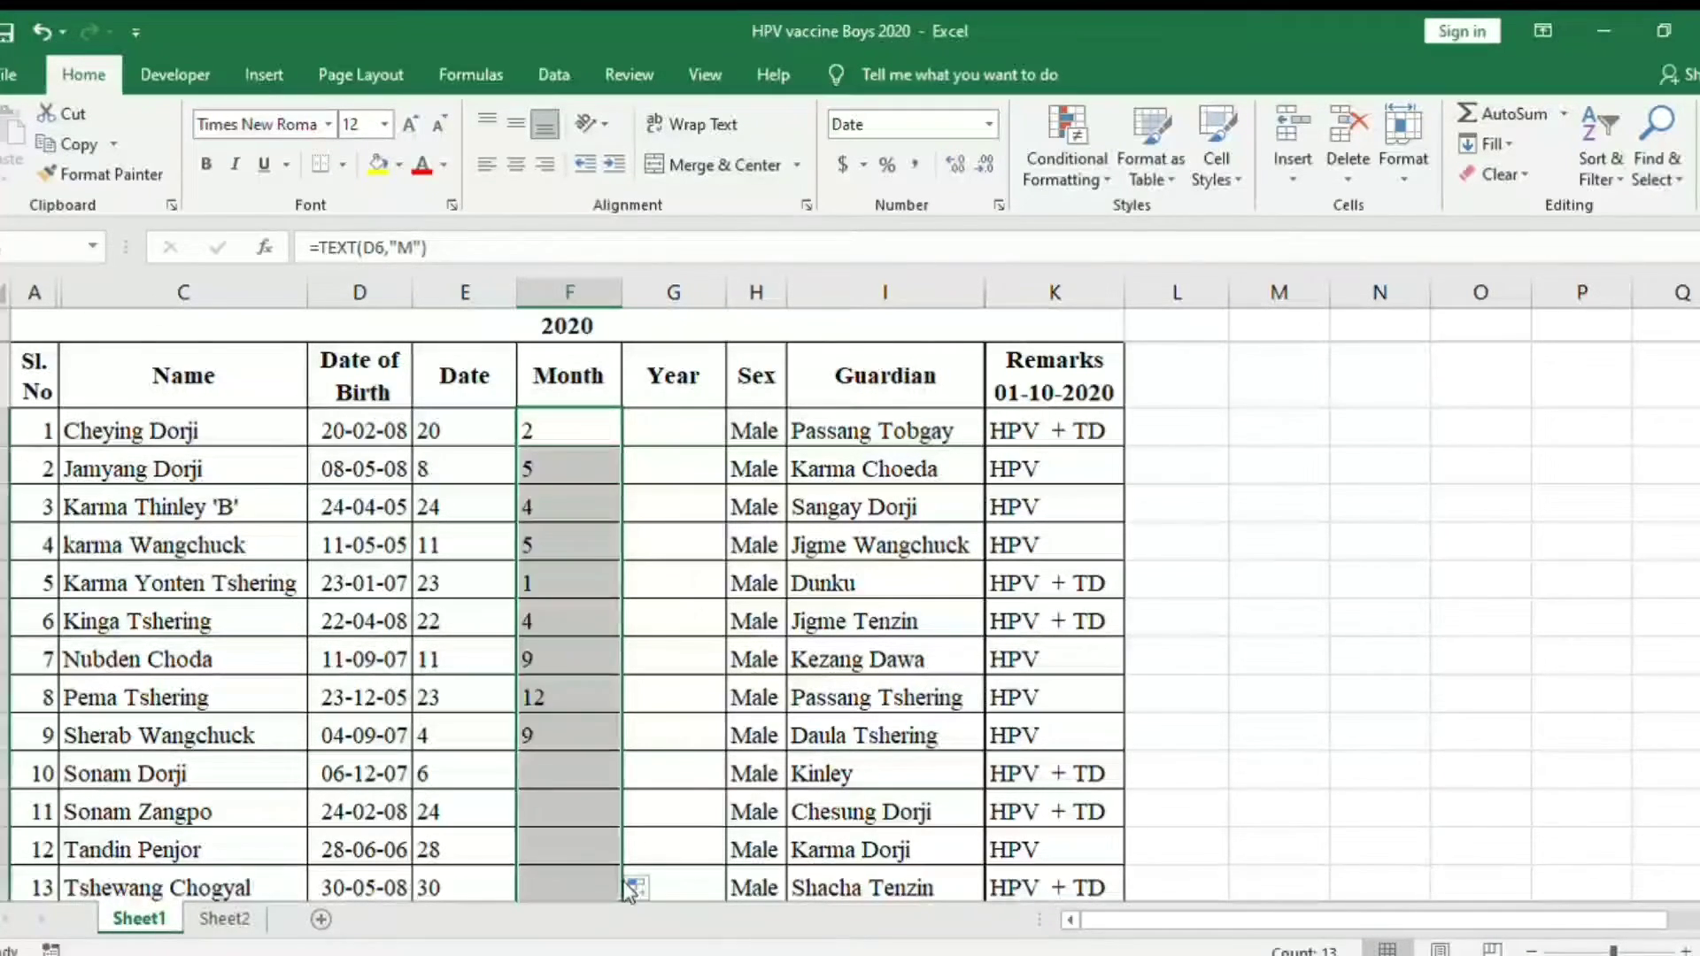
left_click(677, 428)
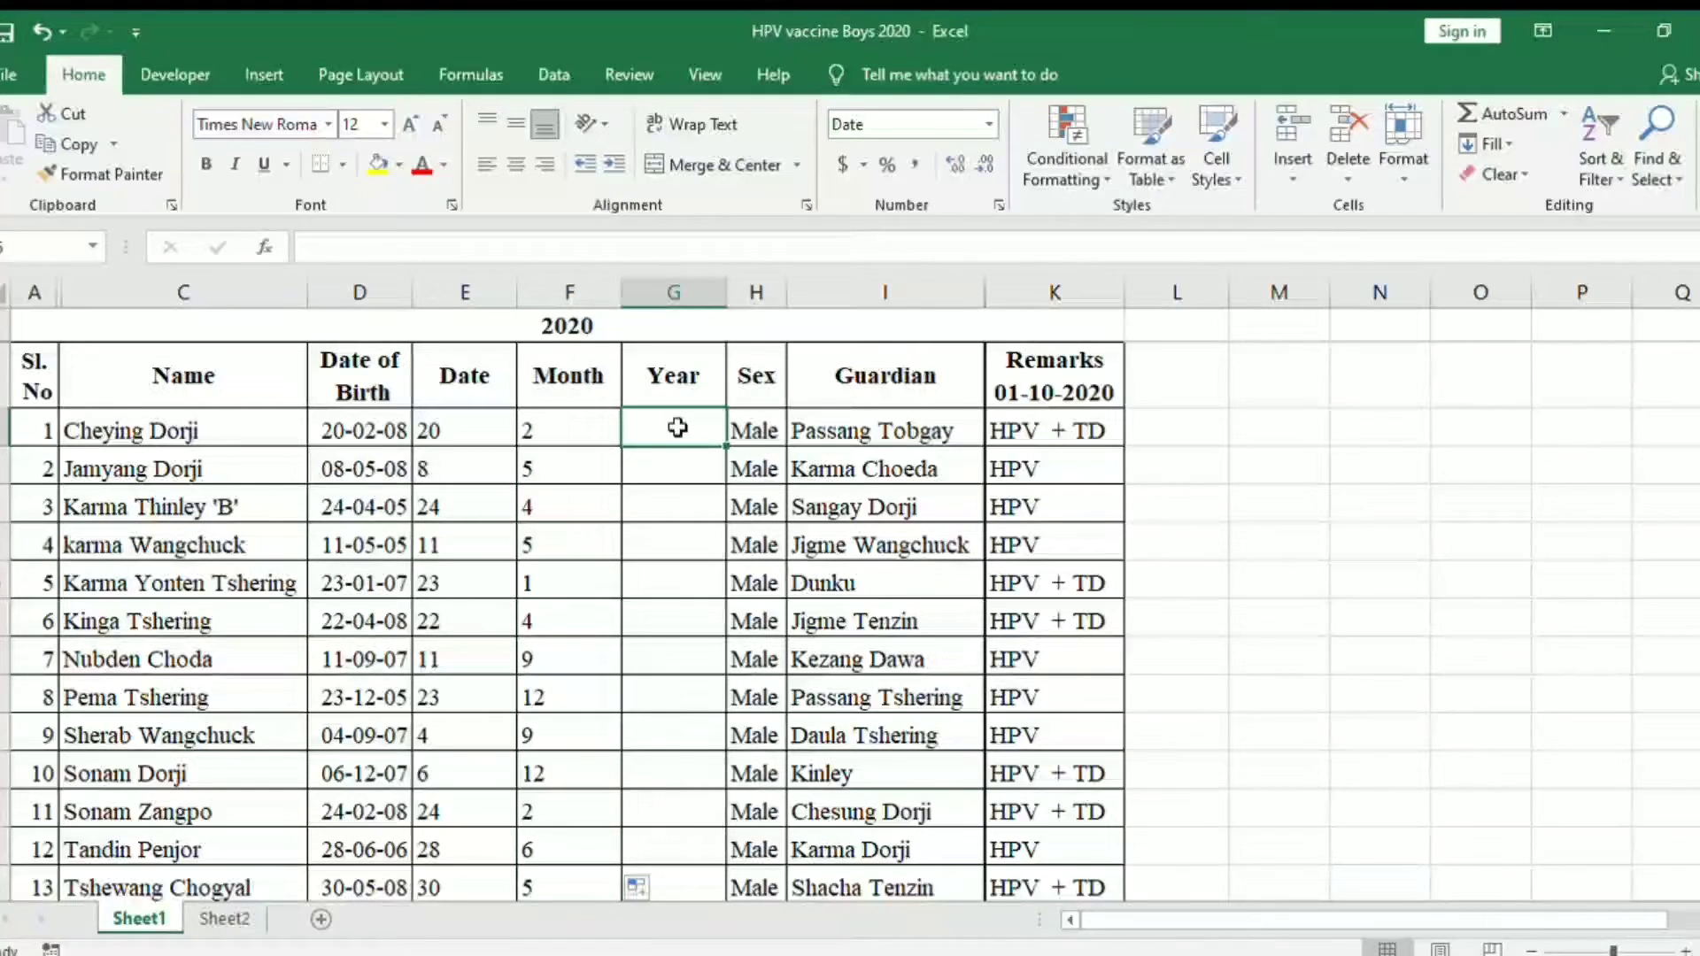
type("=")
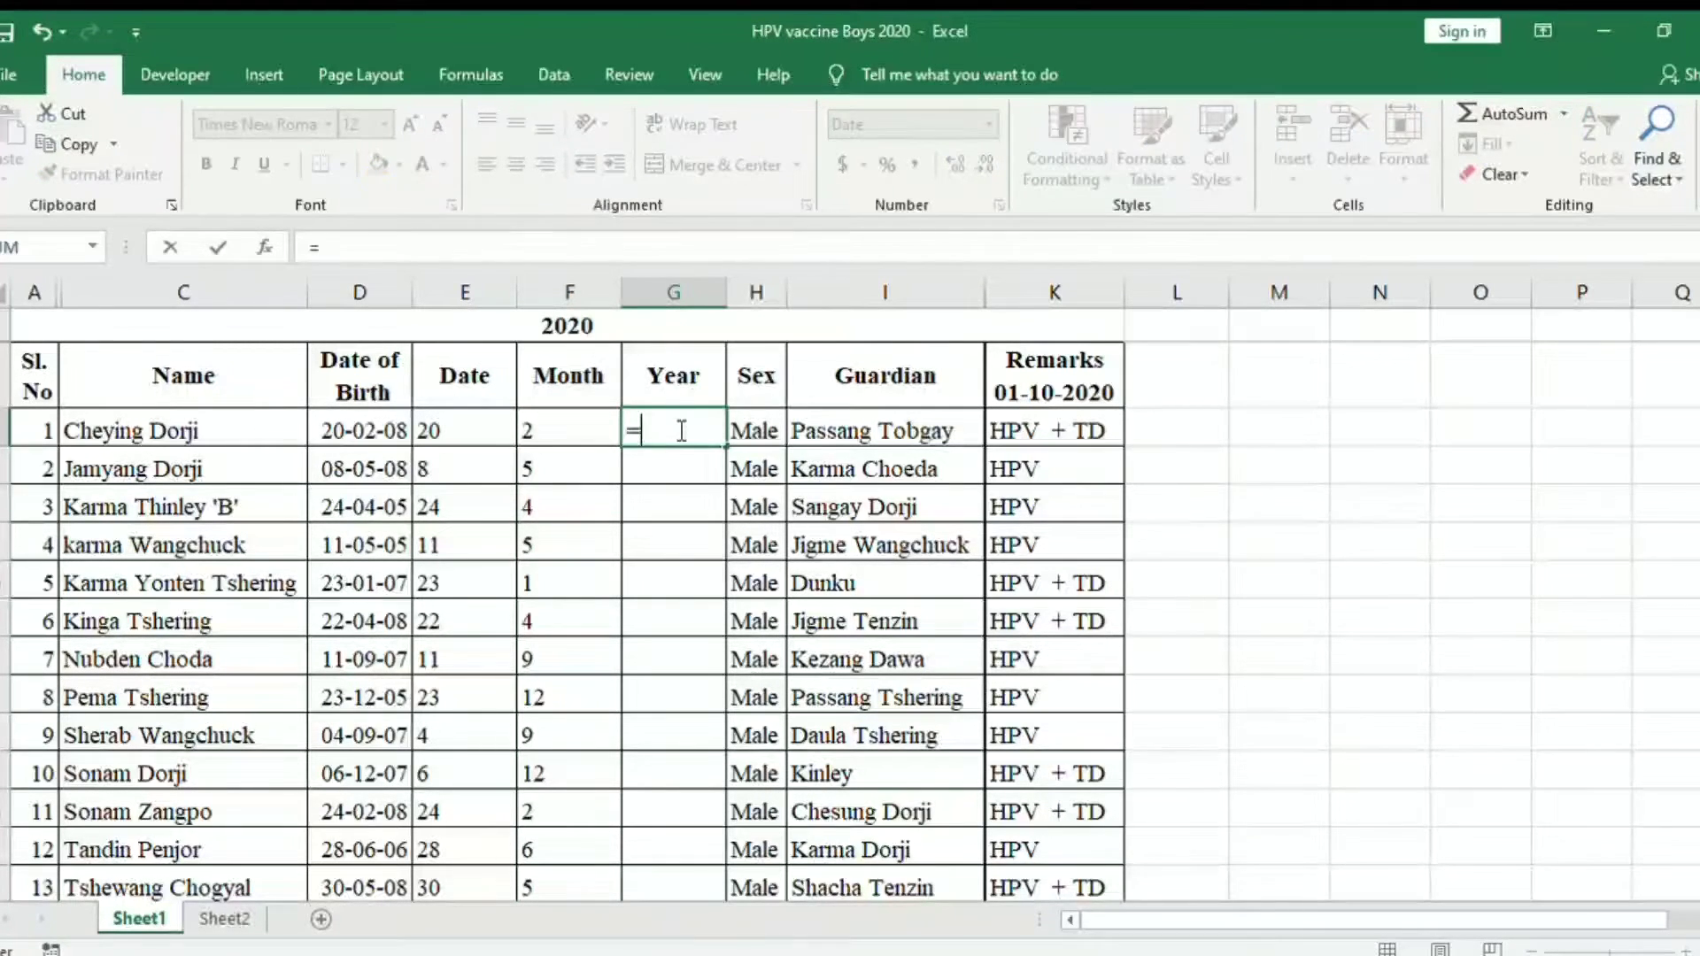
type("text")
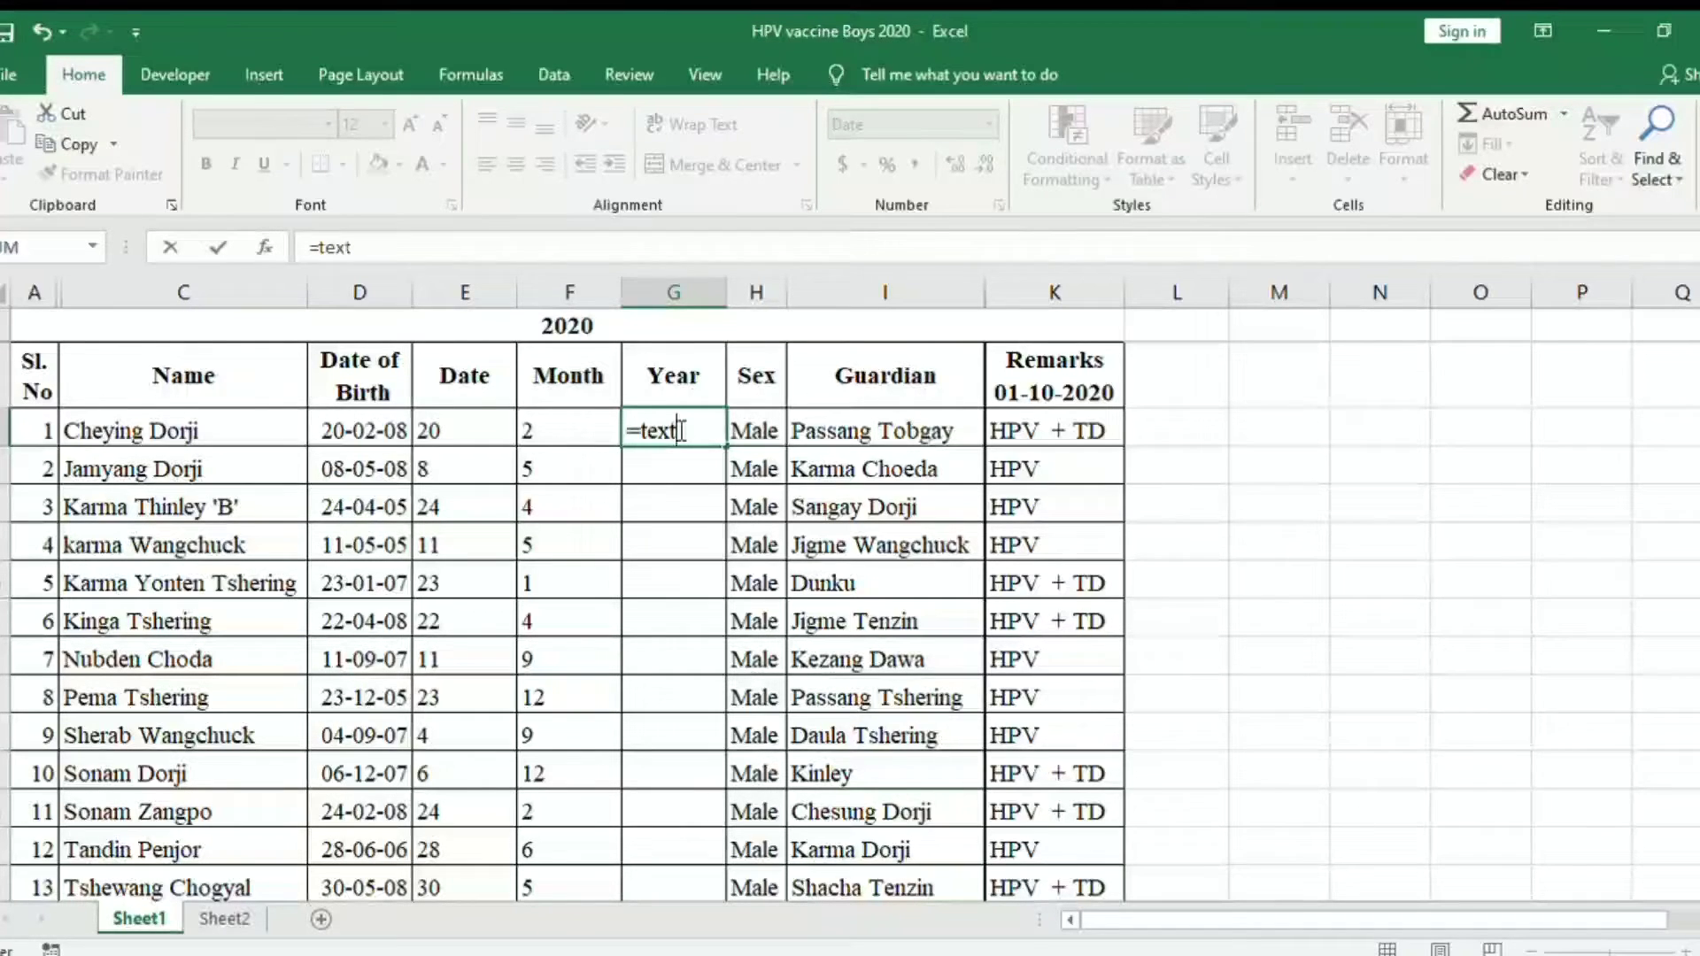
type("(")
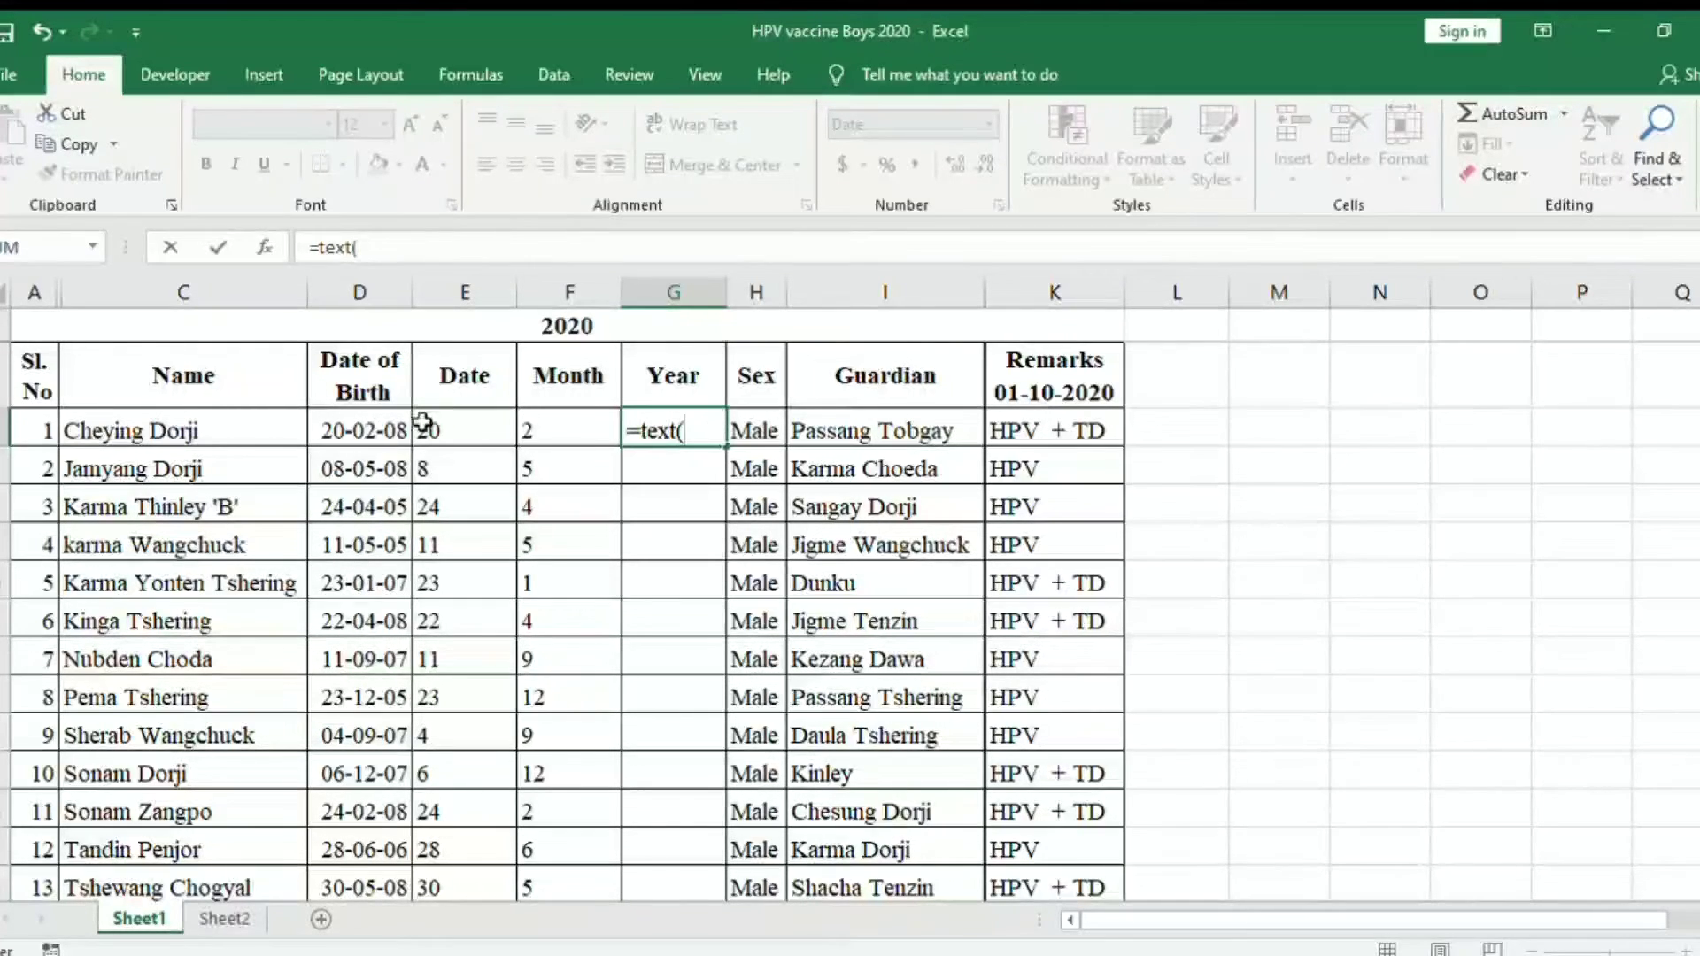
Step: Enter =TEXT(D6,"Y") in G6 and fill it down through G18
left_click(377, 433)
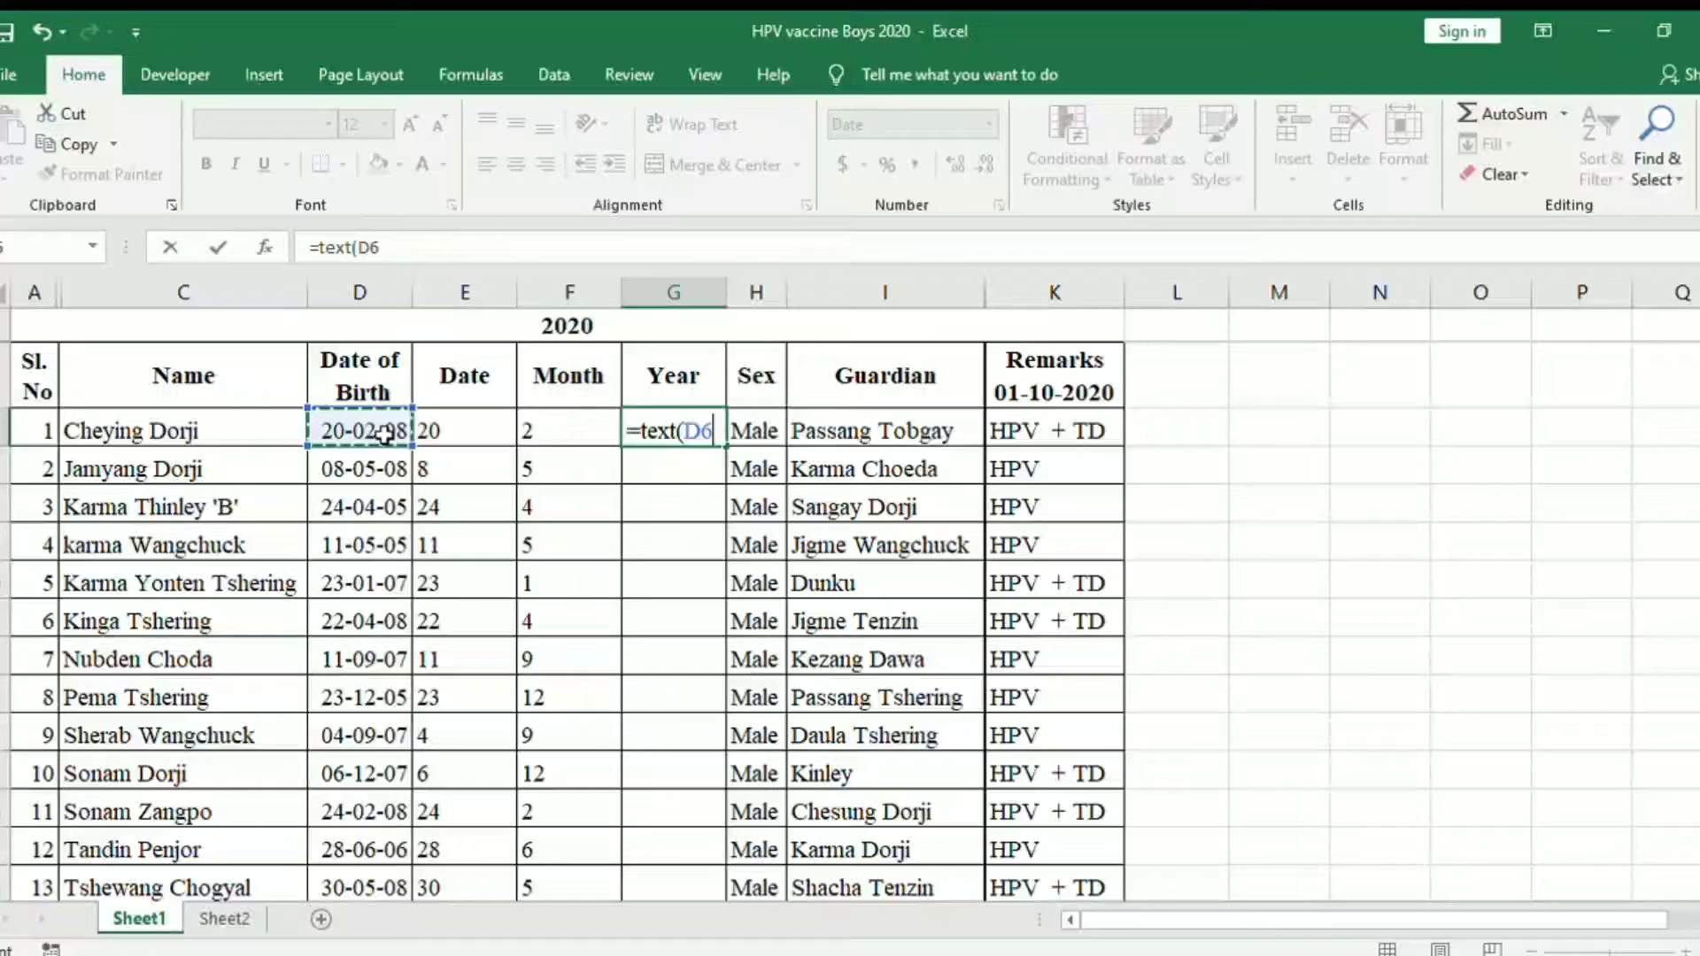
type(",\"")
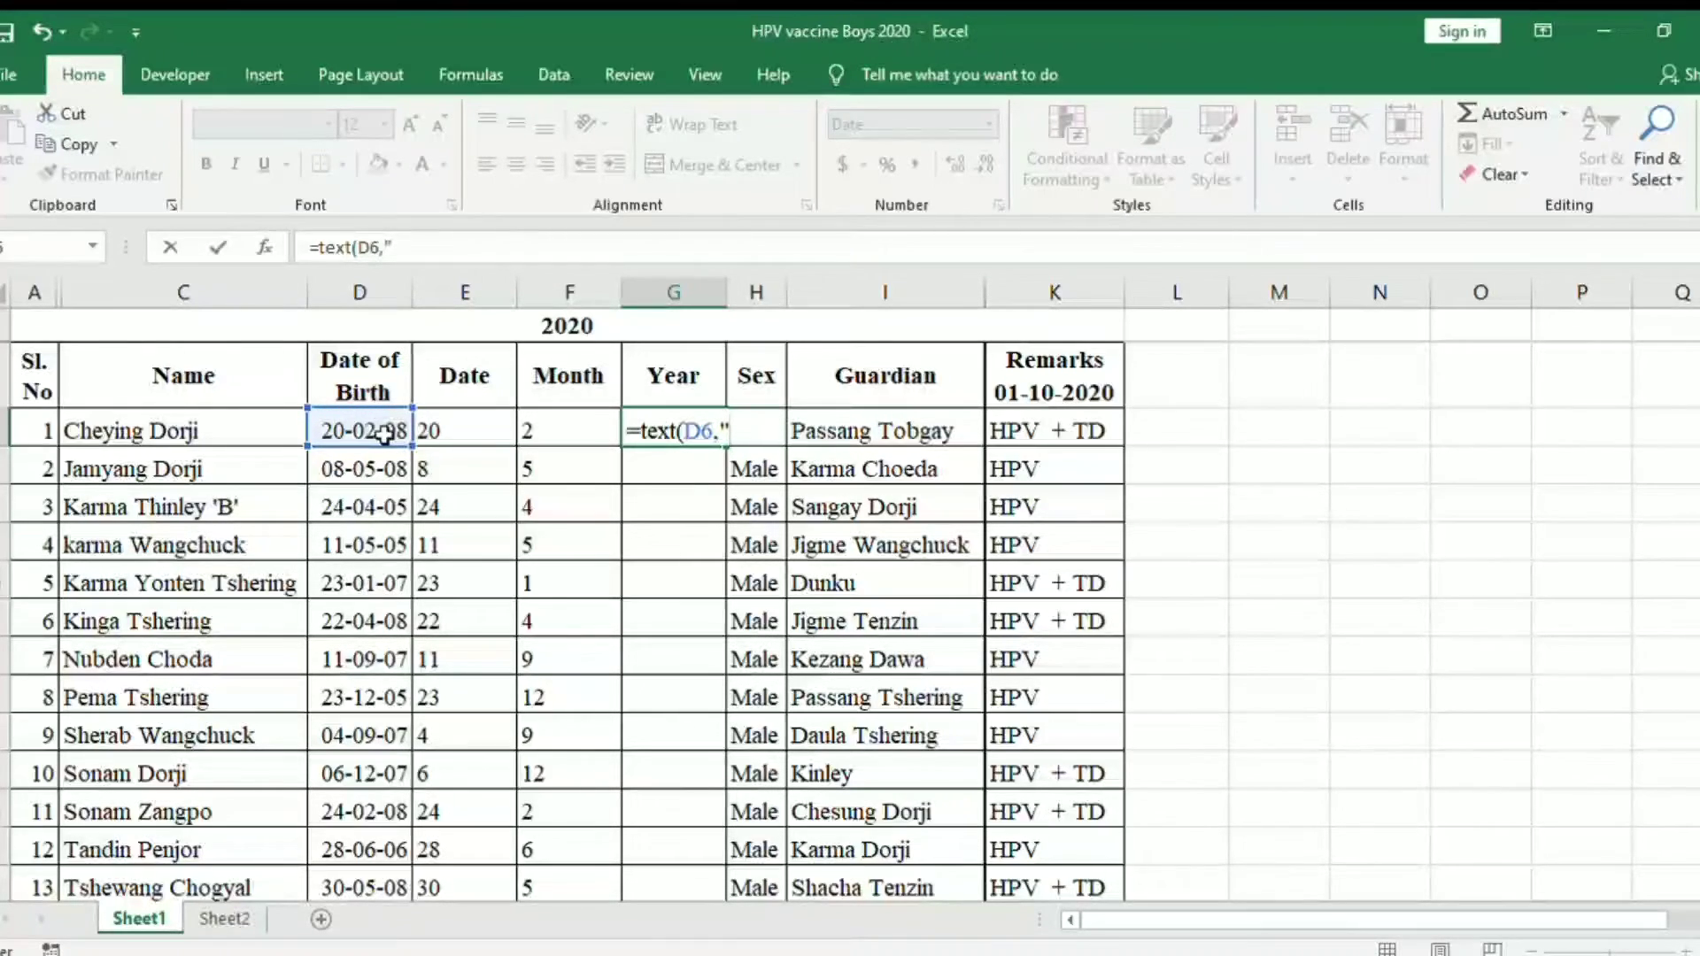
type("Y")
type(":")
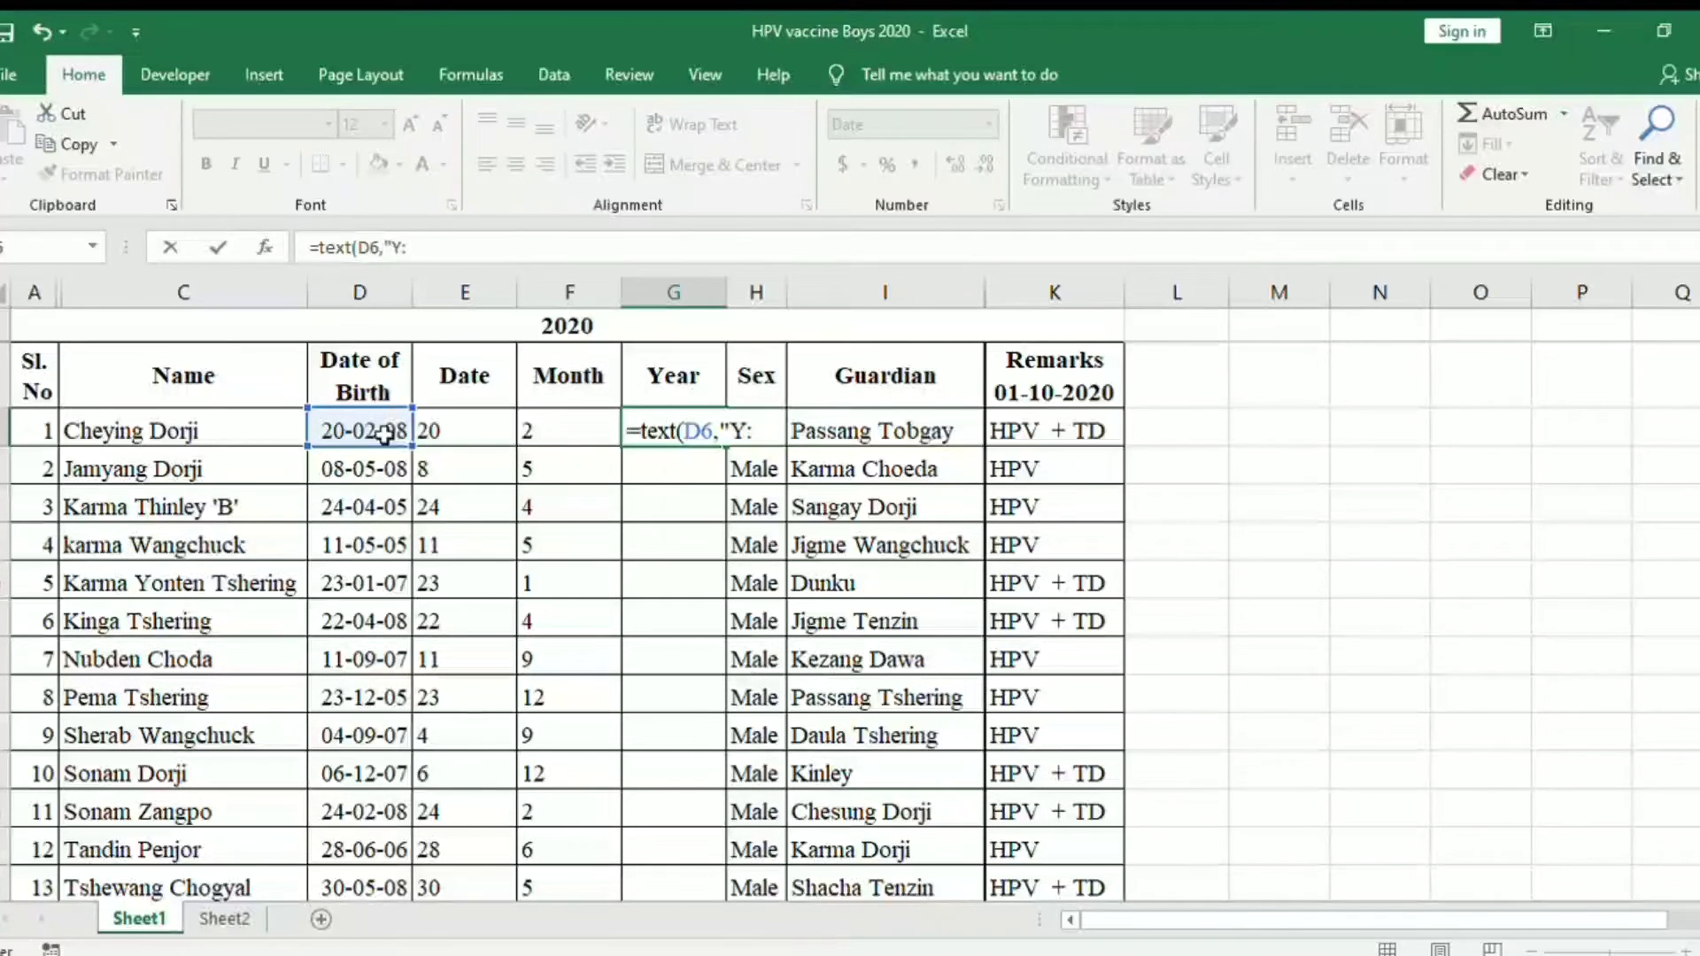
key("BackSpace")
type("\"")
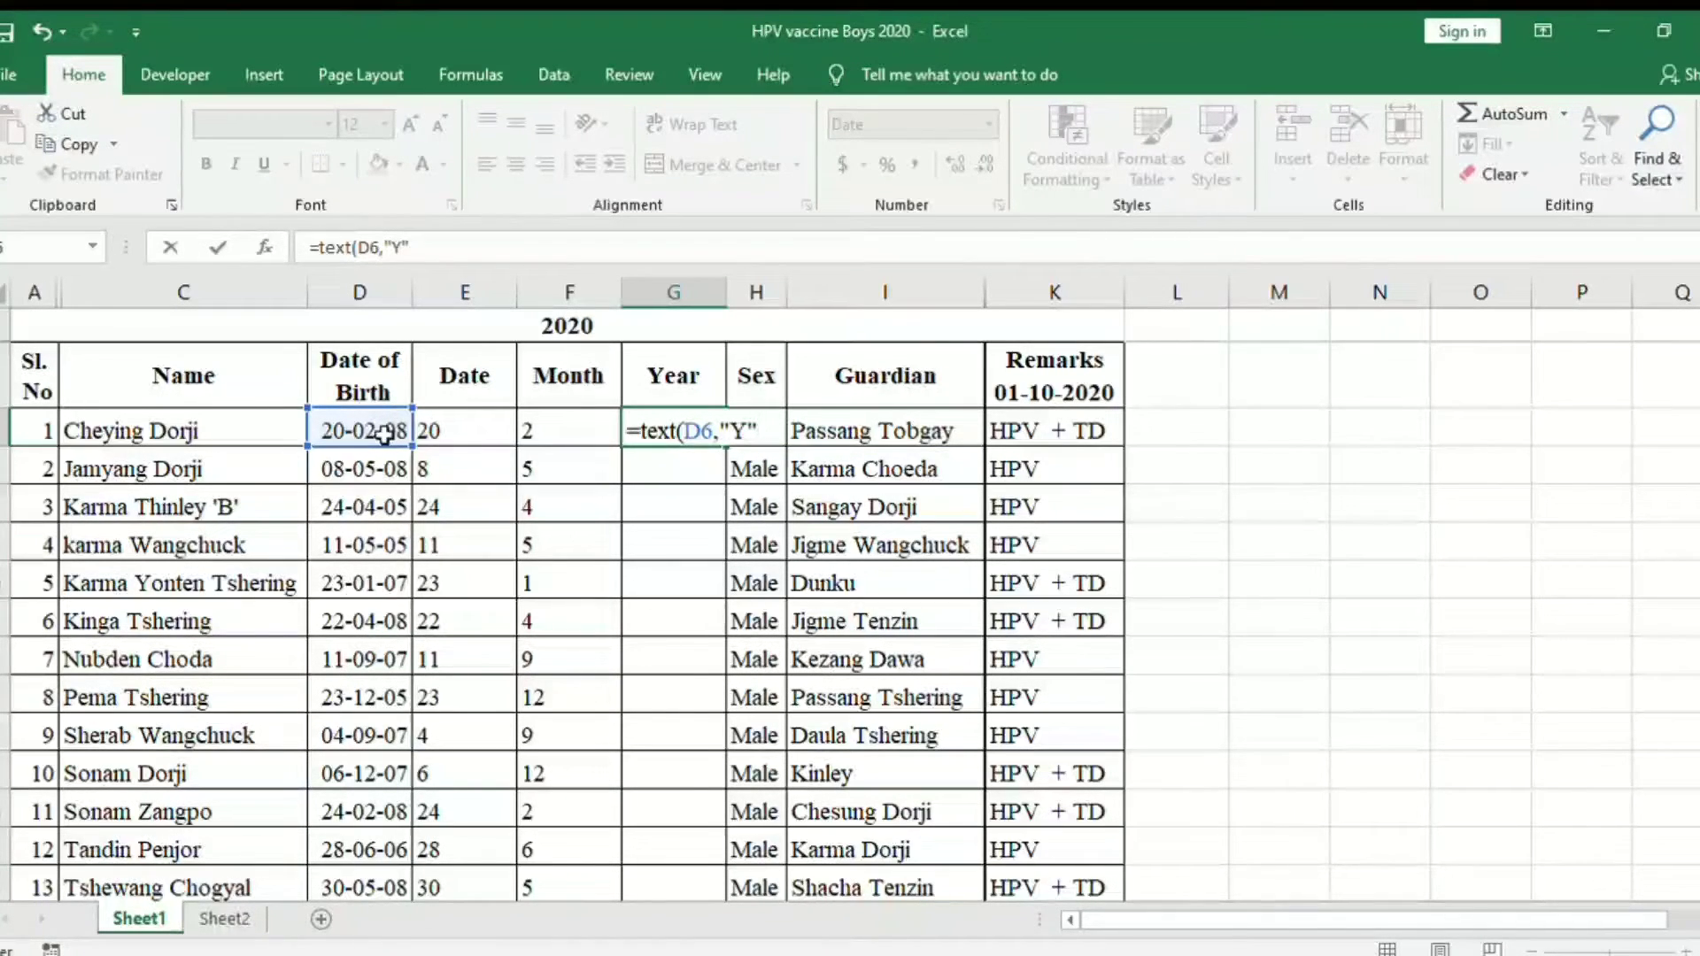
type(")")
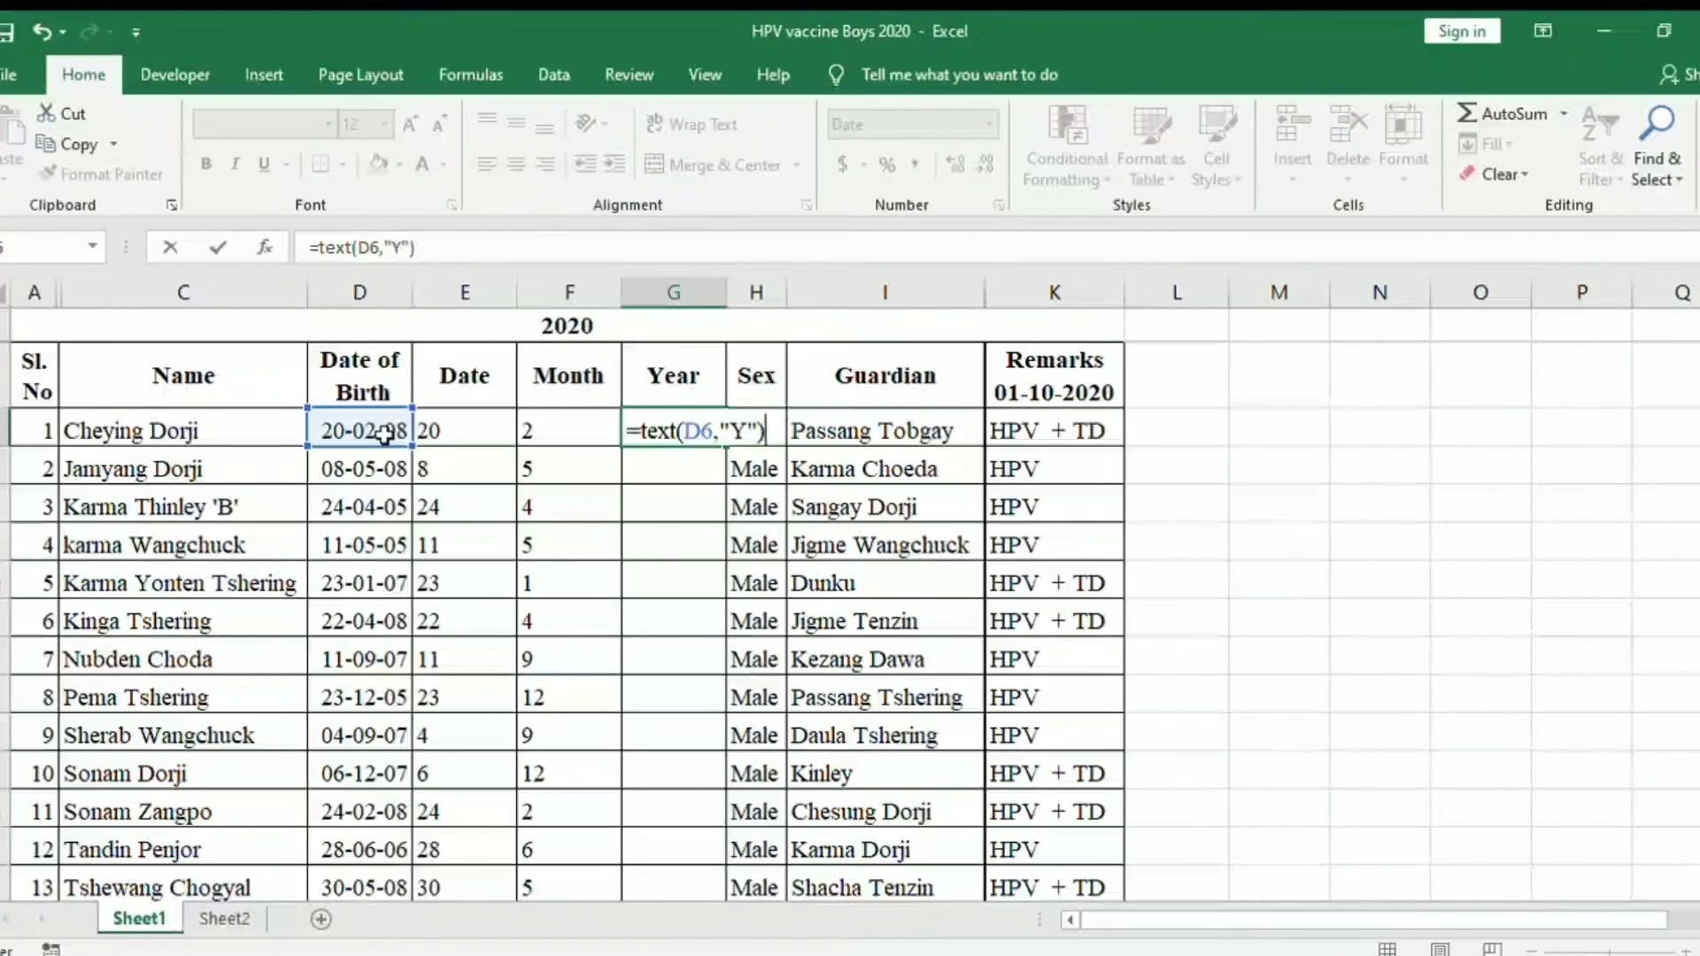
key("Return")
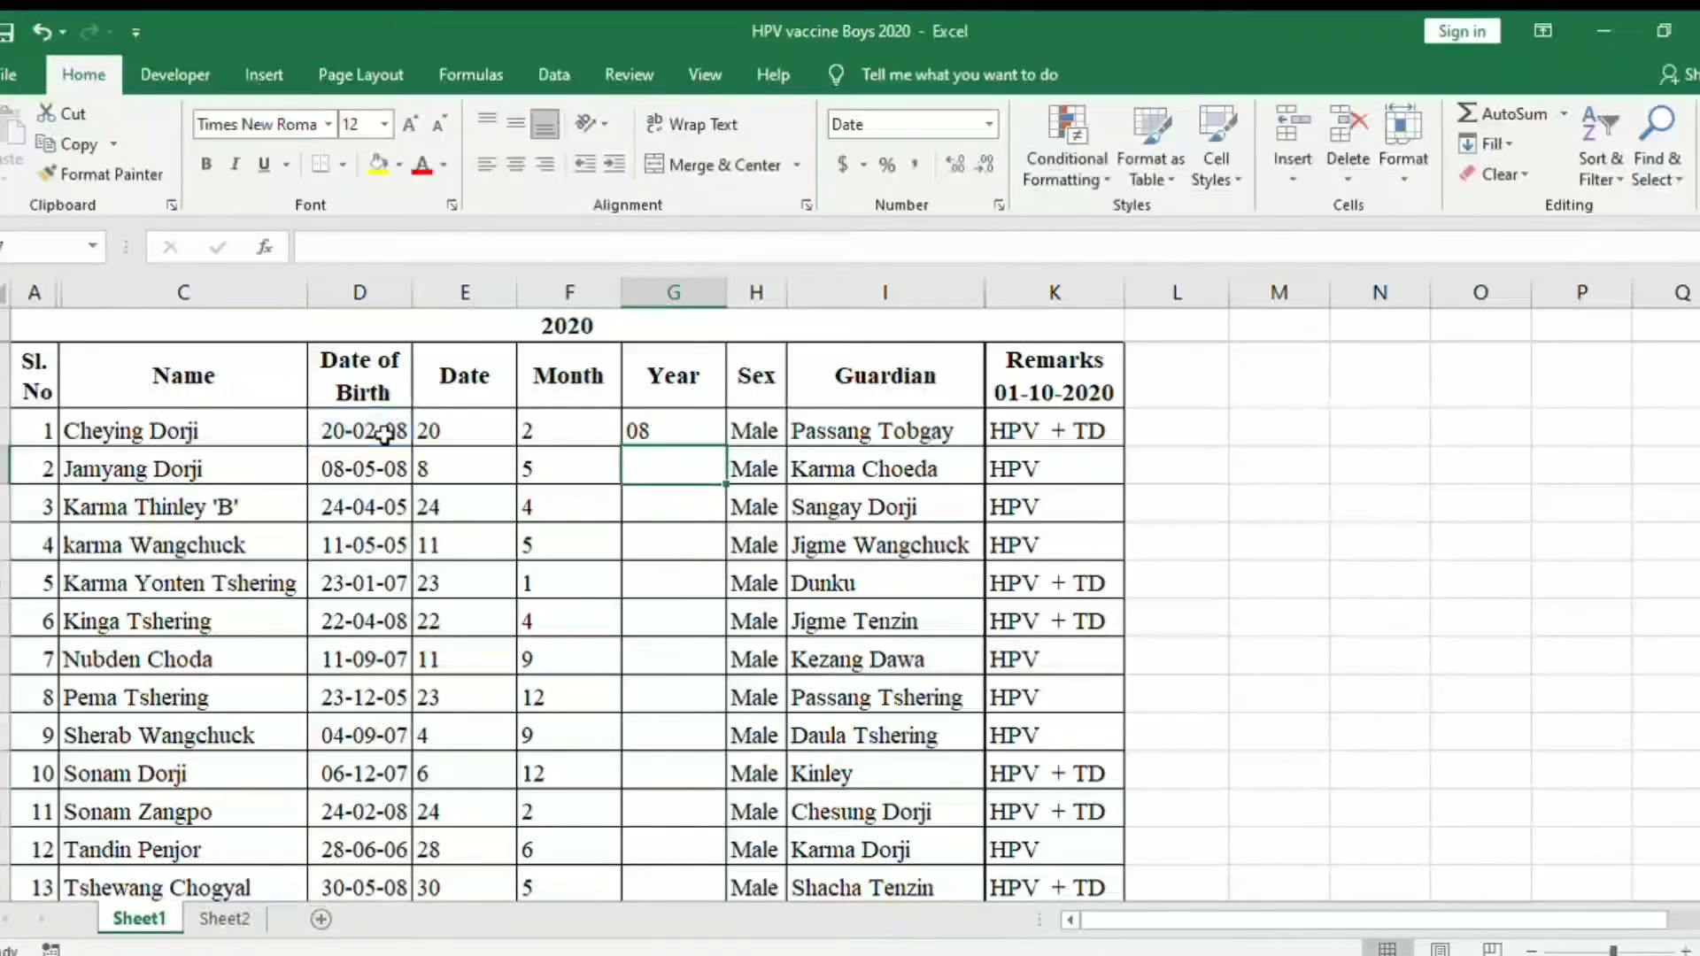
left_click(666, 427)
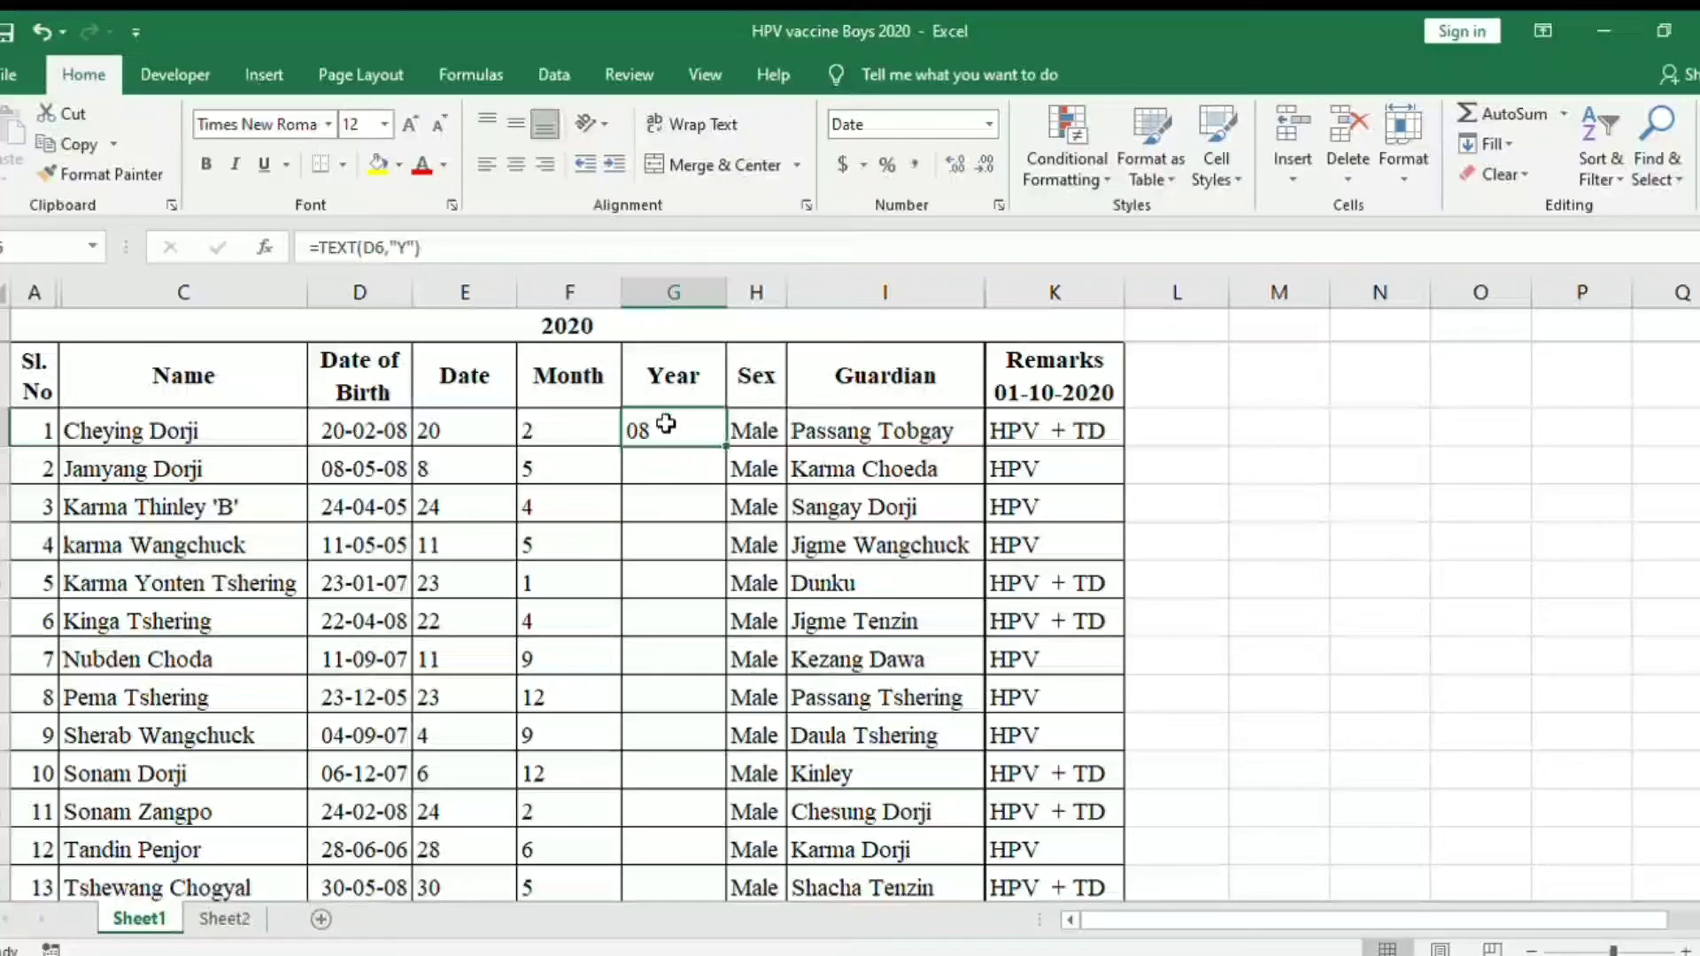
left_click_drag(723, 447, 750, 888)
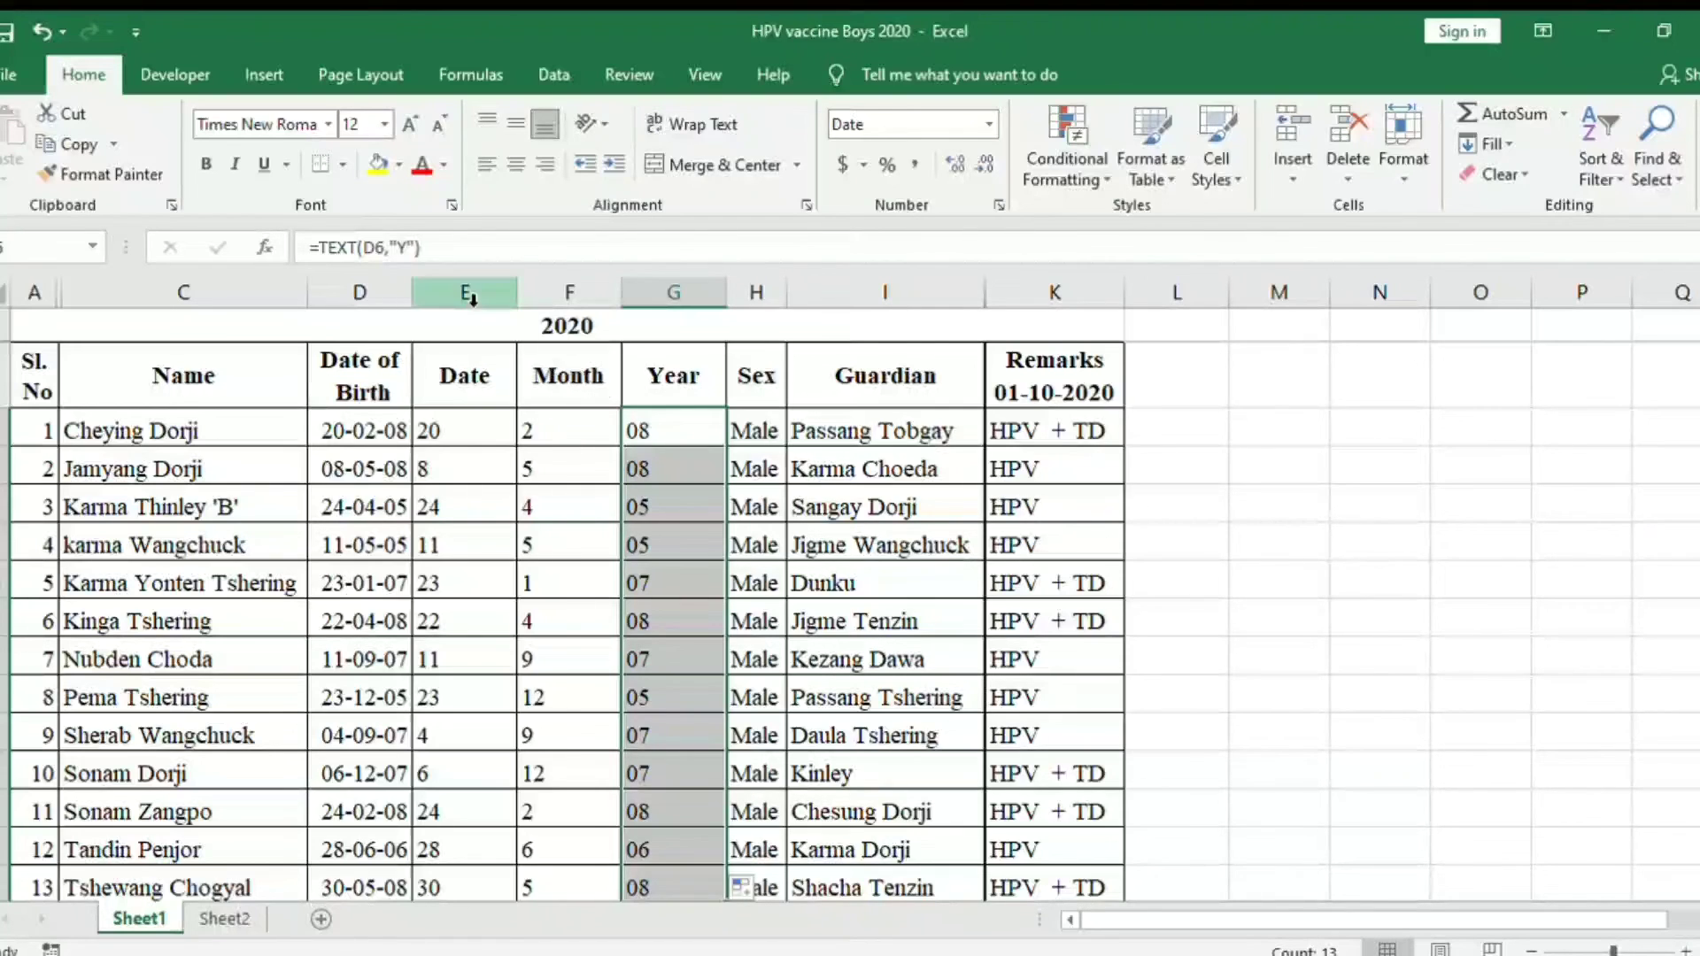
Step: Center-align columns E through G and restore the header row to normal height
left_click_drag(465, 292, 673, 291)
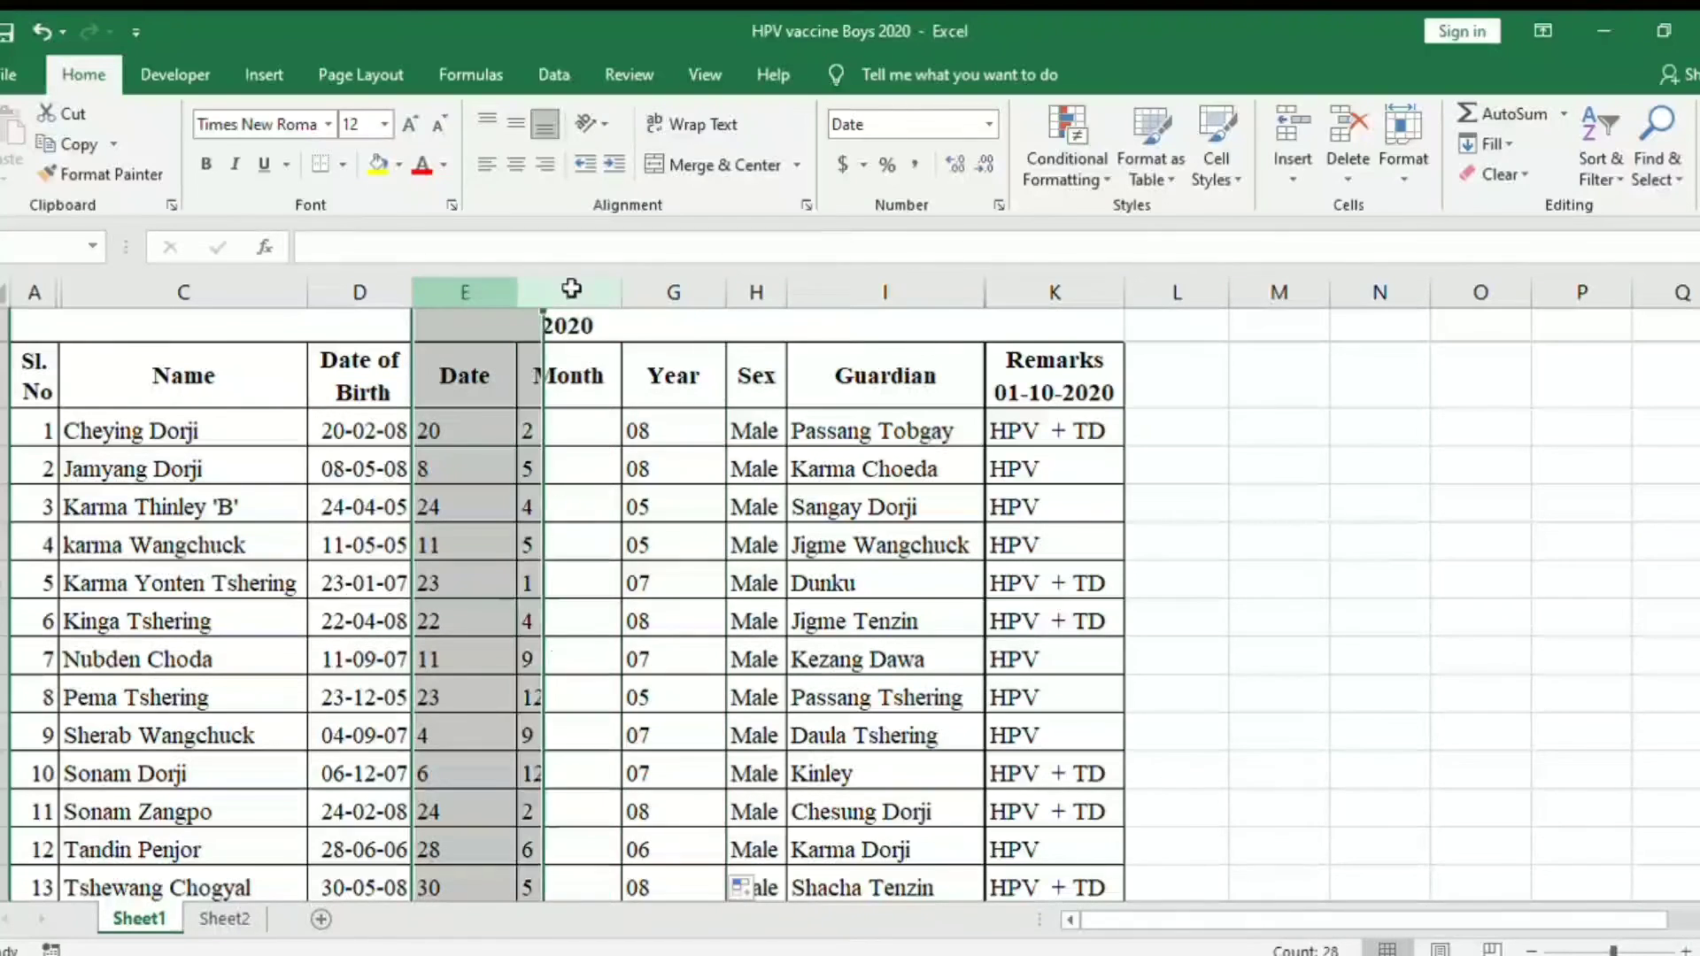
left_click(516, 167)
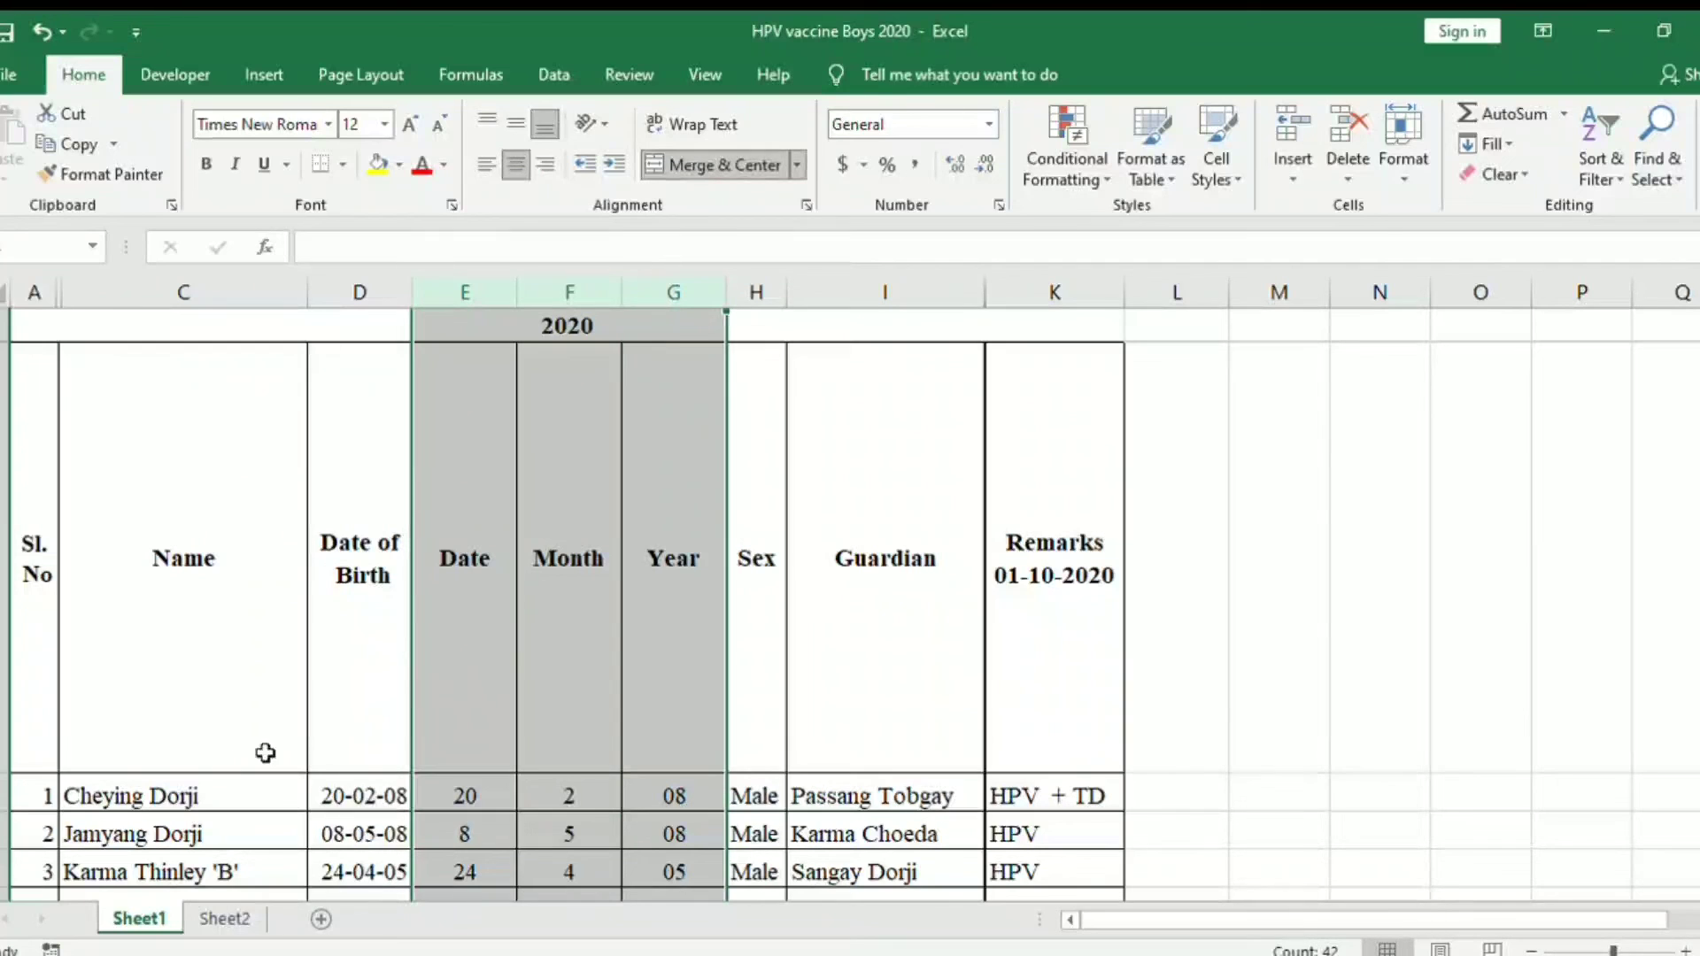
left_click_drag(2, 773, 2, 454)
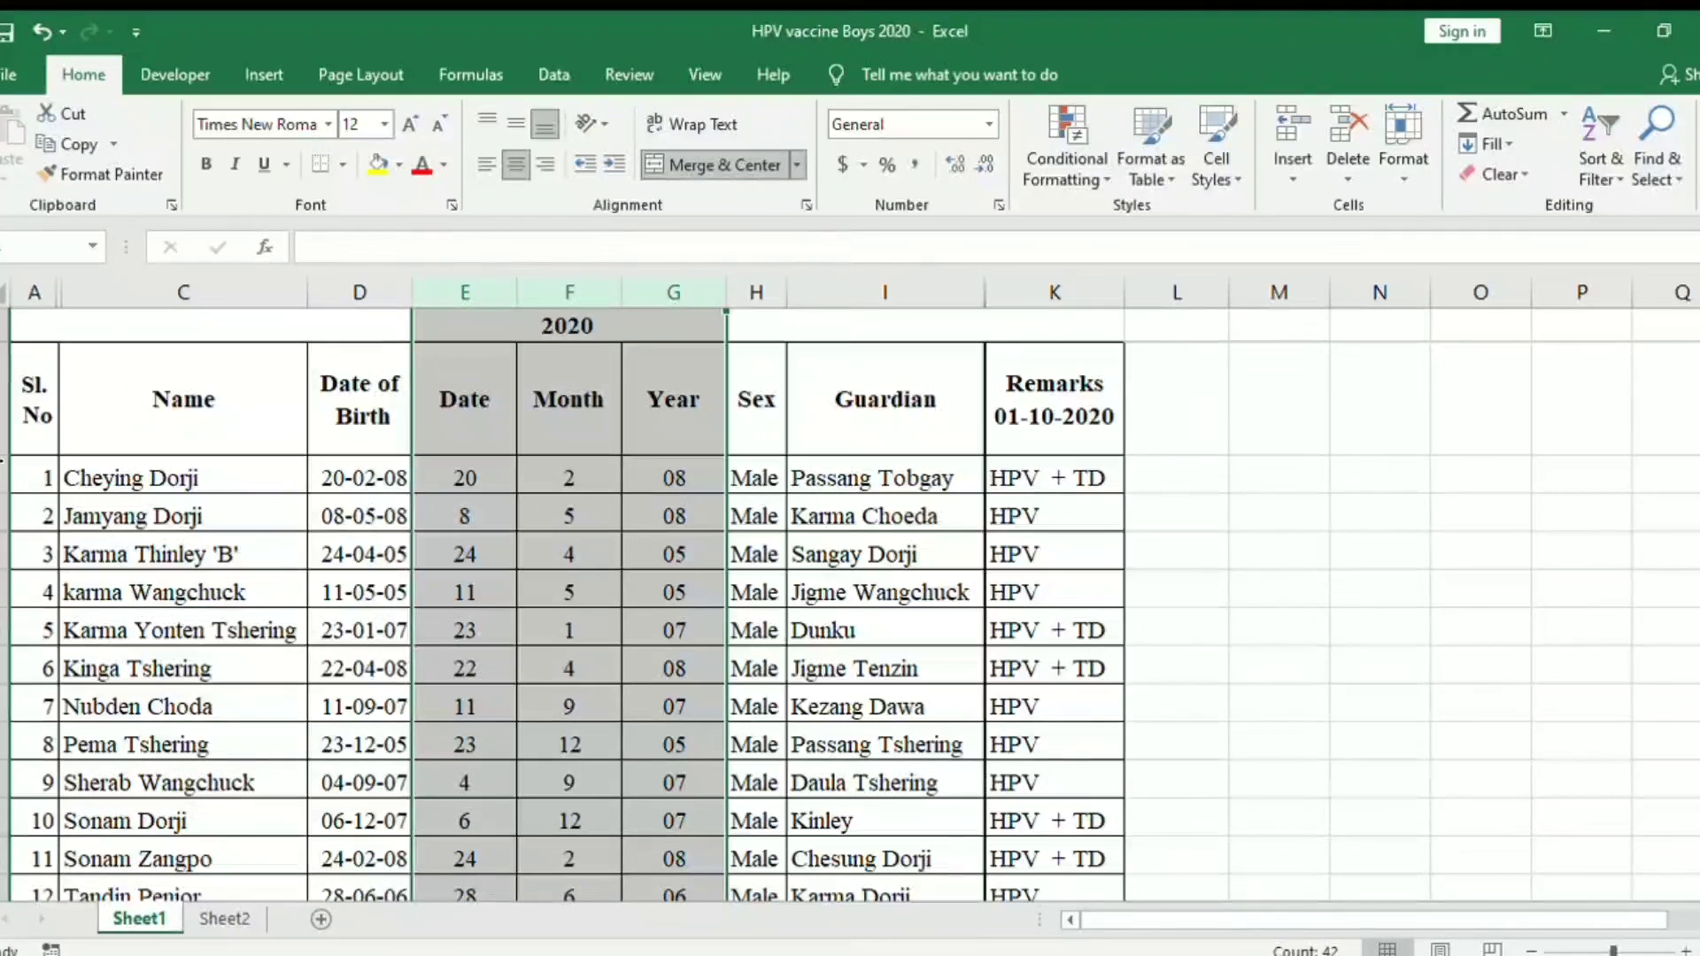